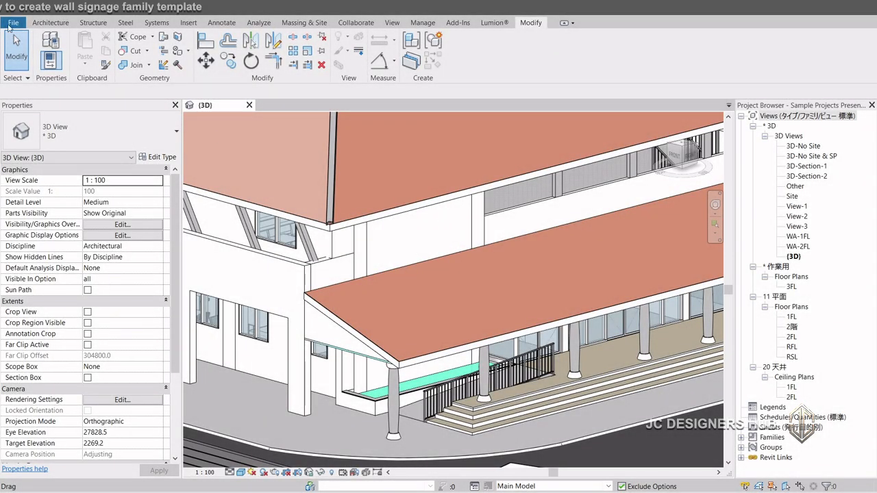
Create a new family from the English template Metric Generic Model face based.
click(12, 23)
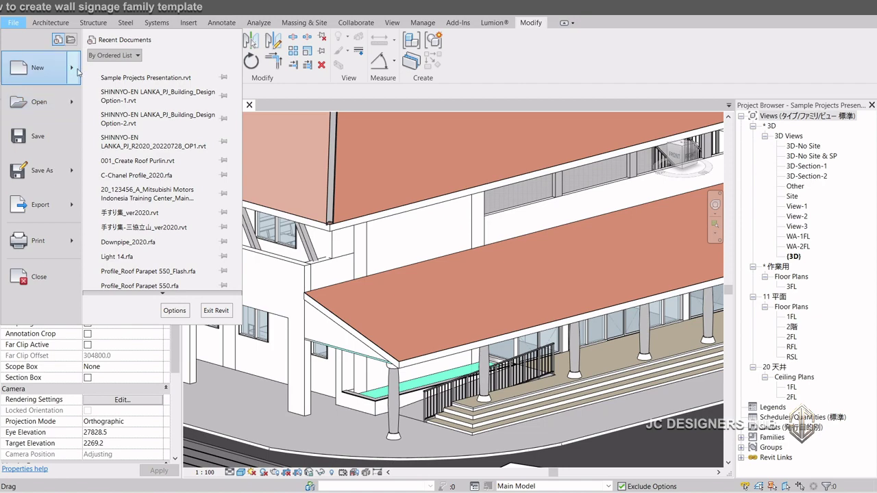
mouse_move(78, 72)
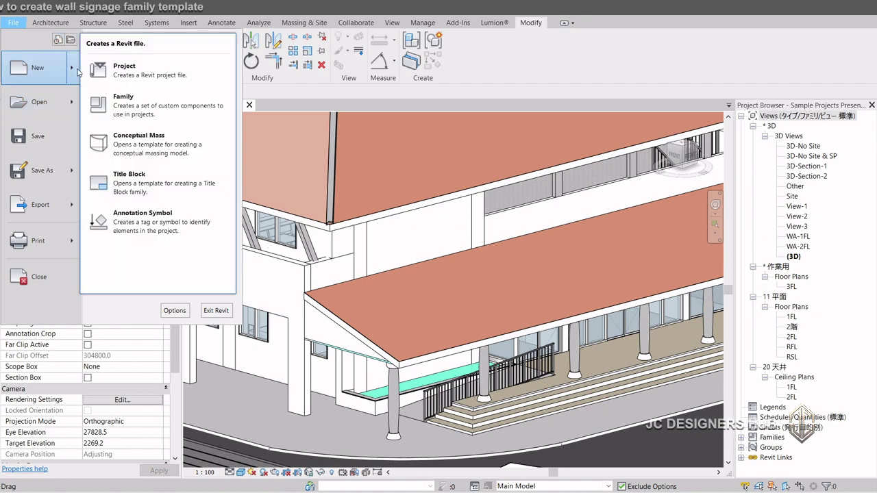
click(135, 108)
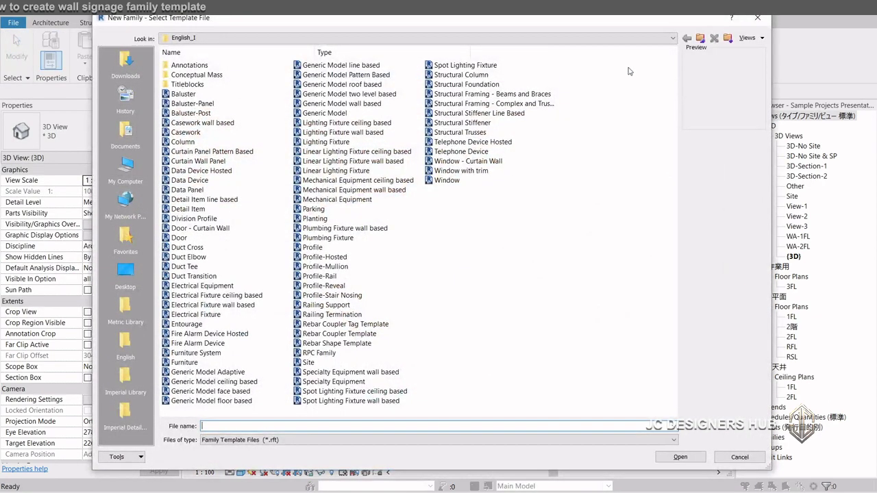
click(673, 37)
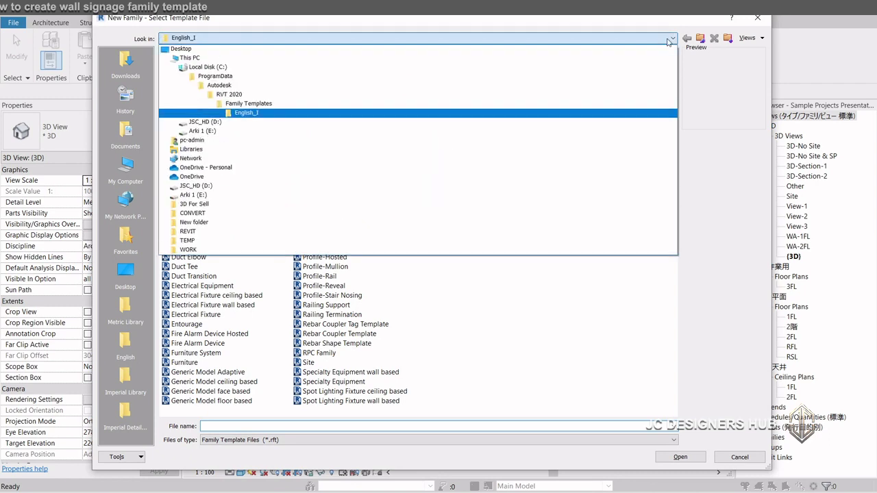
click(261, 104)
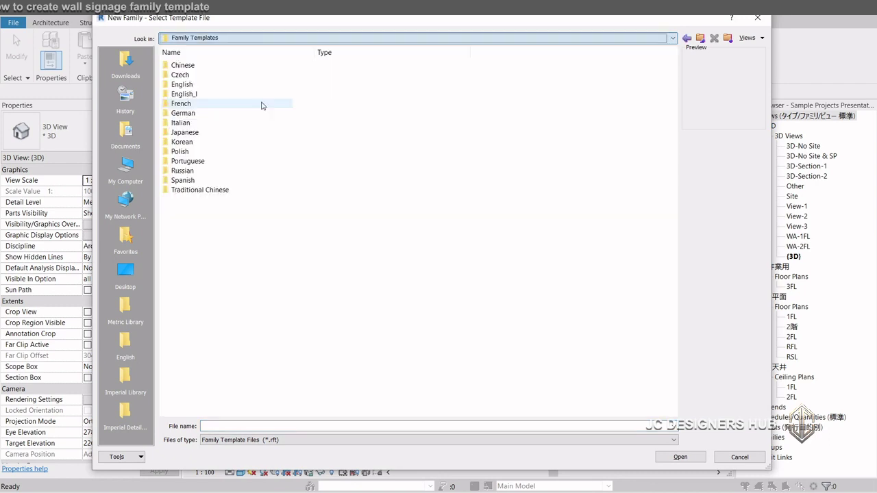
double_click(182, 84)
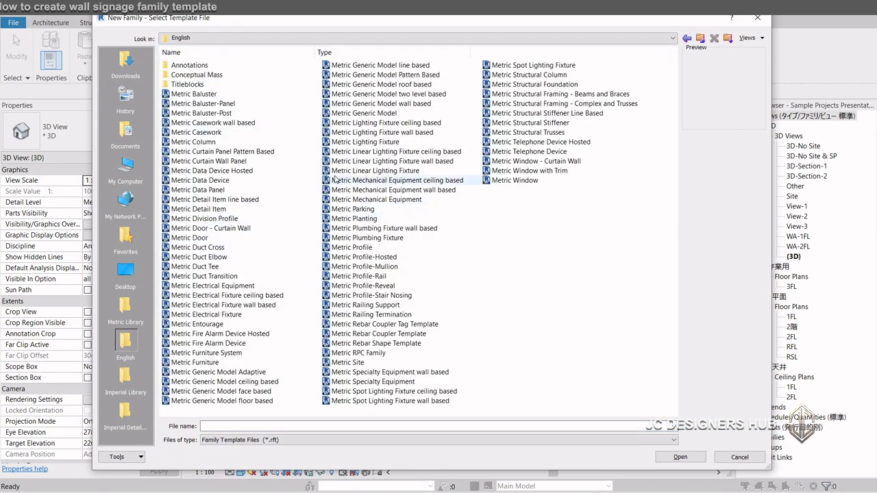
click(256, 394)
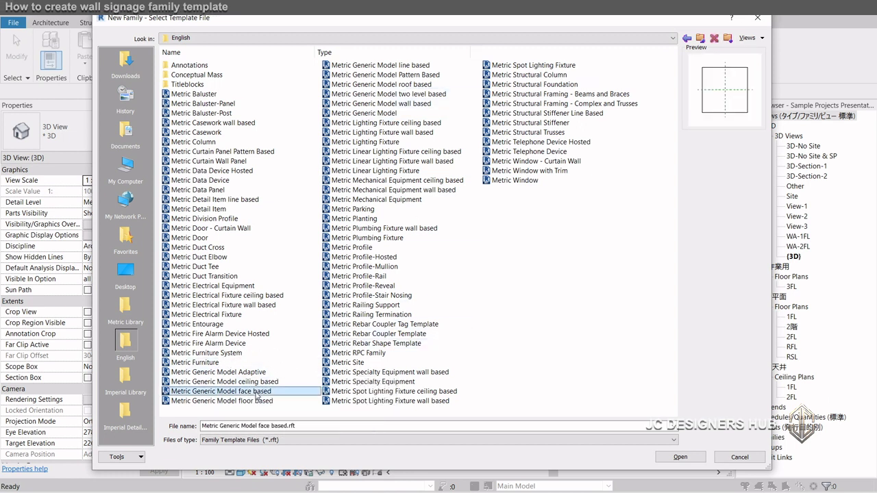
click(679, 457)
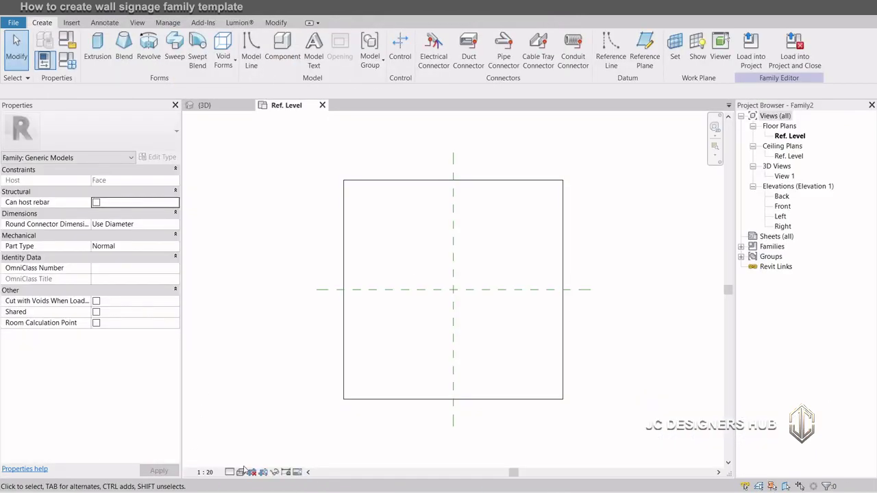
Raise the Ref. Level view's detail level and set its visual style to Consistent Colors.
click(229, 472)
click(241, 473)
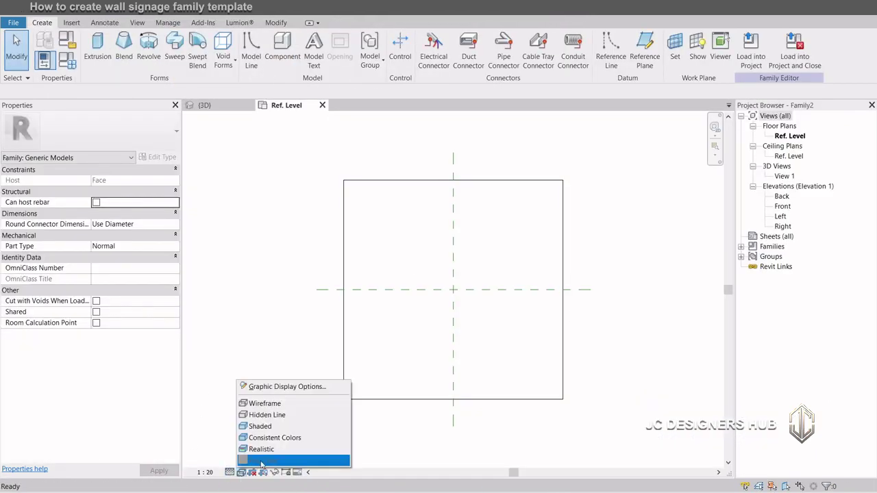
click(268, 439)
scroll(419, 250, up, 3)
scroll(438, 233, down, 4)
scroll(466, 274, up, 2)
scroll(502, 158, down, 2)
scroll(483, 147, up, 2)
scroll(482, 151, up, 2)
scroll(468, 171, down, 1)
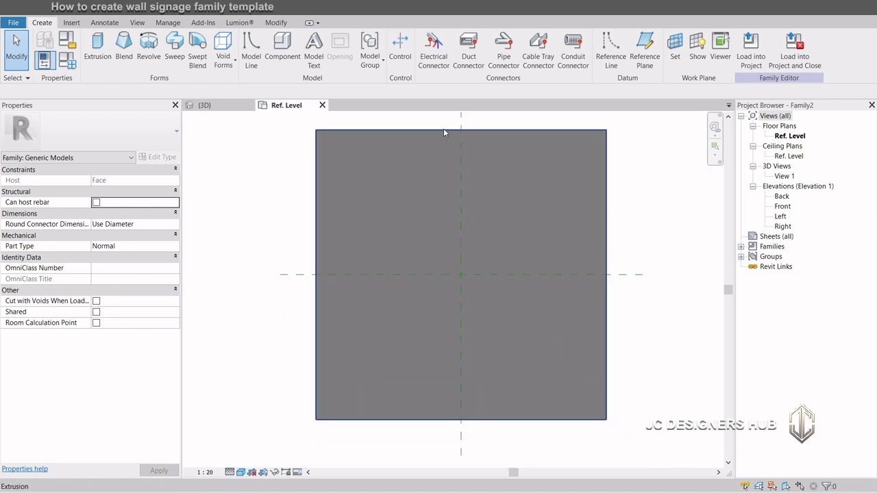
Import the image audi-logo.jpg from the Downloads folder and place it at the intersection of the reference planes.
click(72, 23)
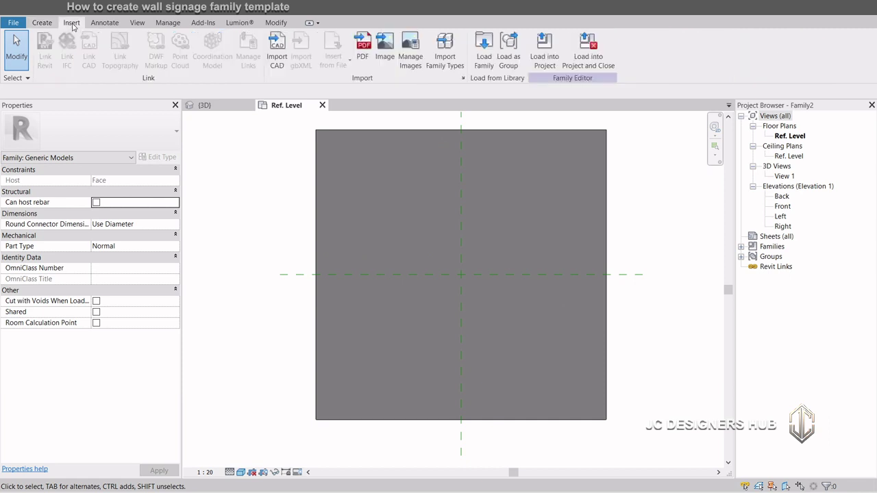
click(387, 44)
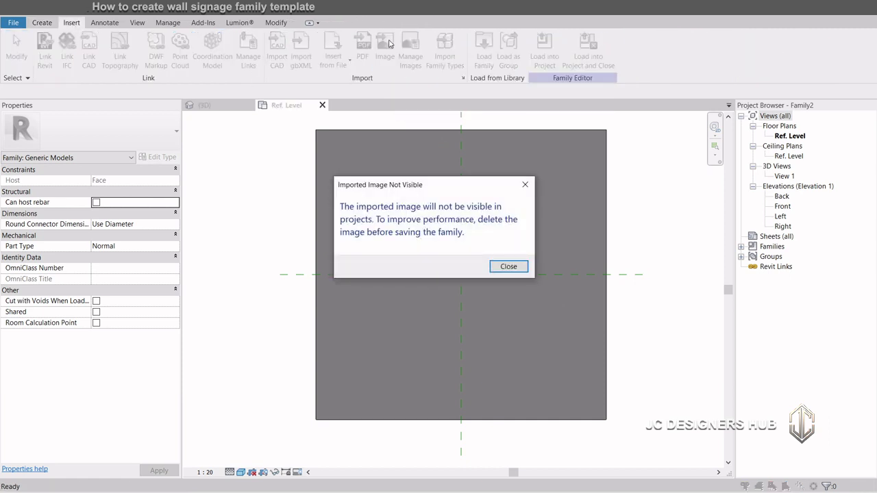
click(507, 266)
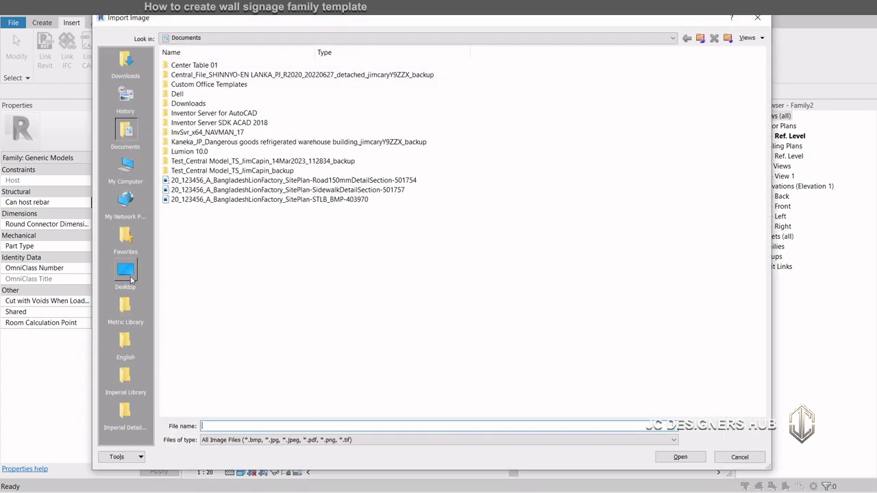
click(123, 62)
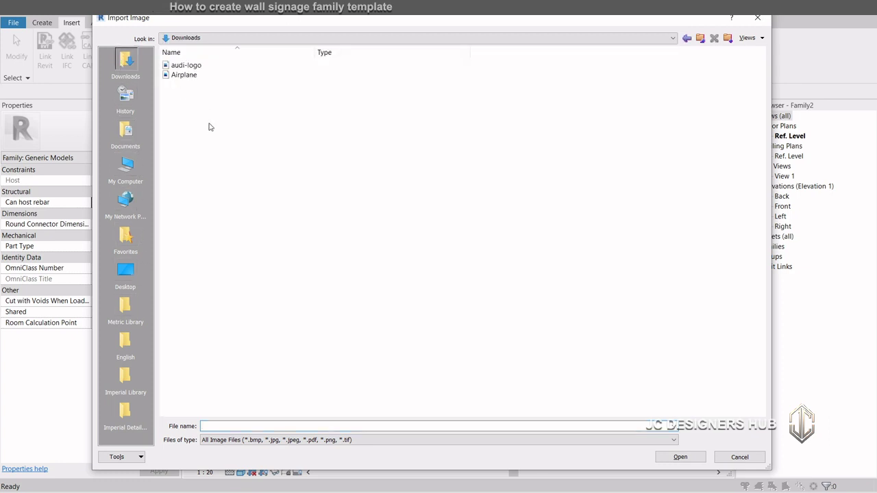
click(196, 67)
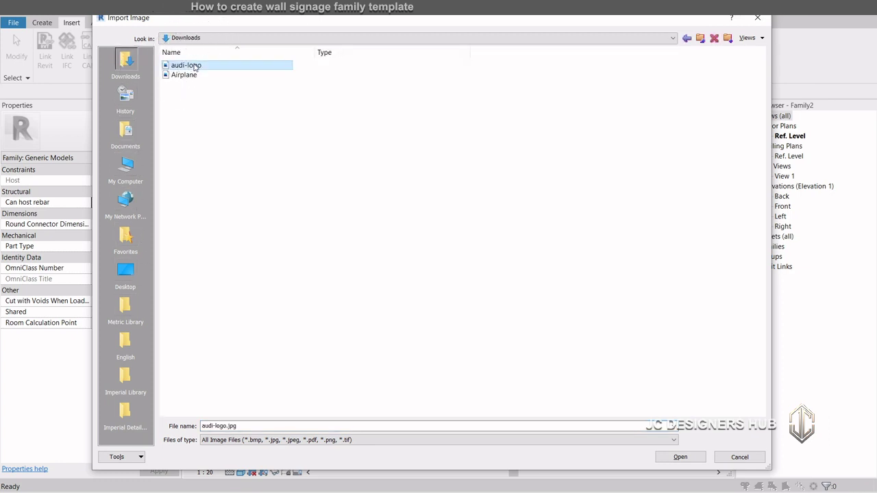
click(680, 457)
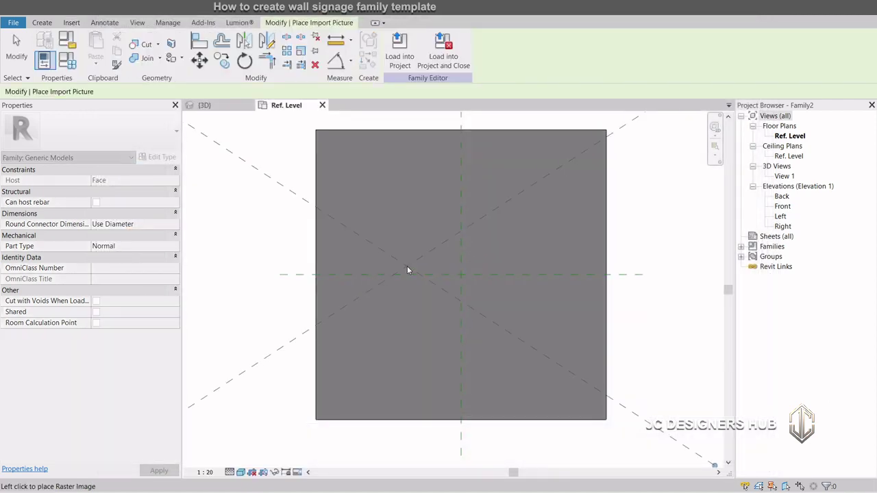
click(461, 276)
scroll(415, 248, down, 2)
scroll(415, 248, down, 2)
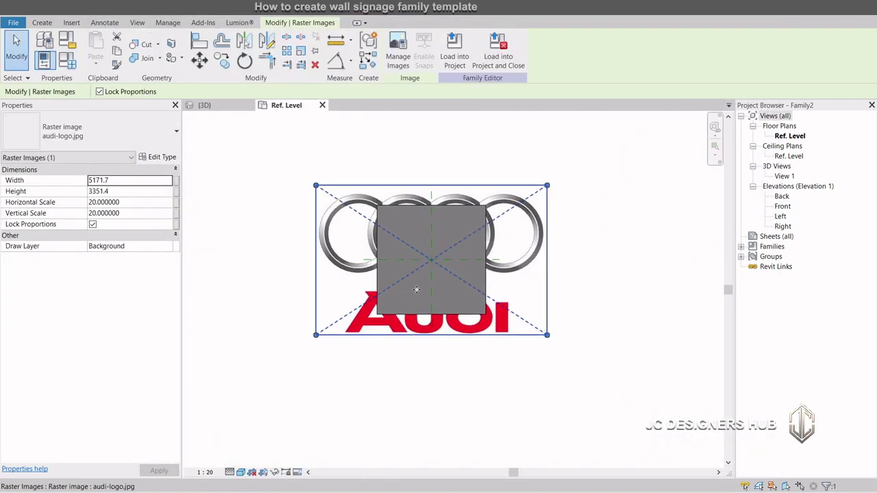
click(632, 304)
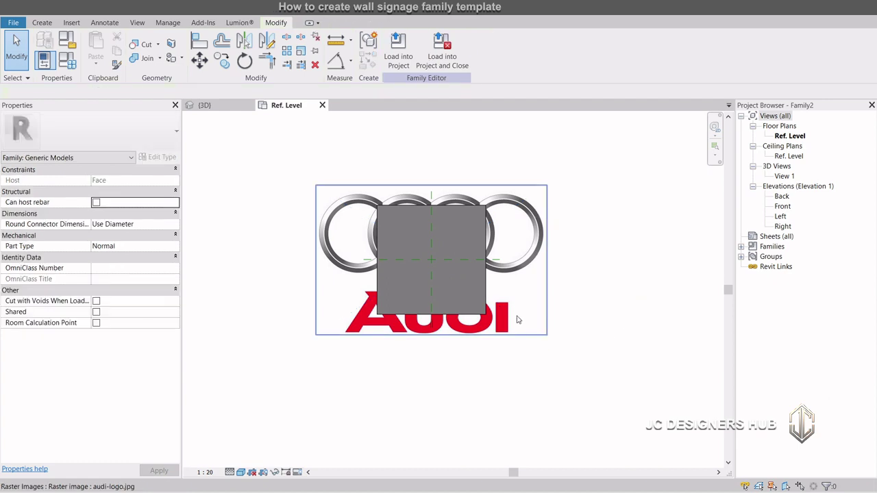
Select the logo image and set the view's visual style to Wireframe.
click(519, 201)
click(241, 472)
click(261, 402)
scroll(500, 284, up, 2)
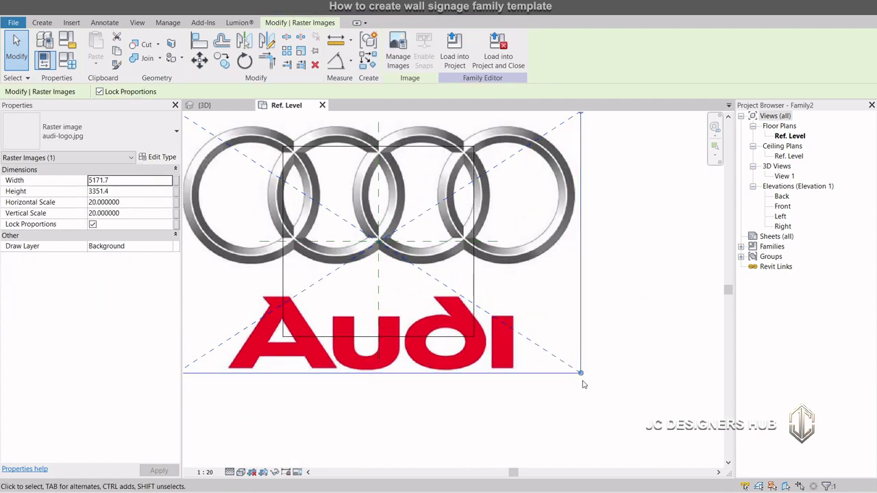
Shrink the logo image to about 1938 mm wide and centre it inside the square host face.
drag(580, 373, 355, 259)
scroll(355, 260, down, 2)
middle_drag(355, 260, 466, 286)
drag(266, 156, 374, 227)
drag(412, 233, 472, 250)
scroll(501, 271, up, 4)
drag(552, 214, 517, 238)
drag(469, 276, 485, 271)
scroll(529, 309, up, 3)
scroll(494, 290, down, 2)
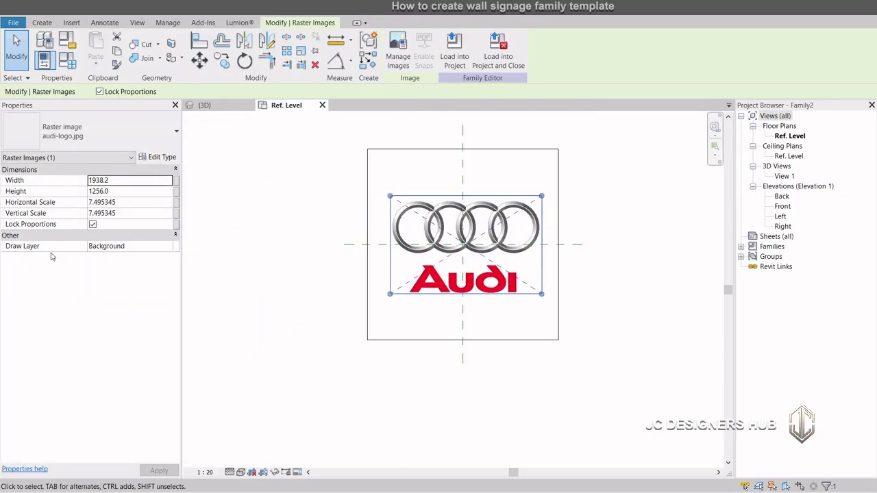
Set the logo image's width to 2000 mm with its proportions locked.
click(108, 180)
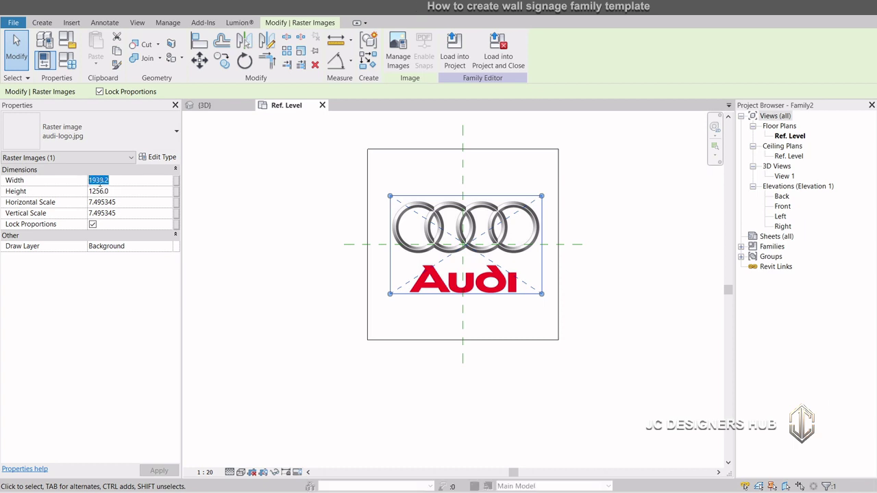
key(Return)
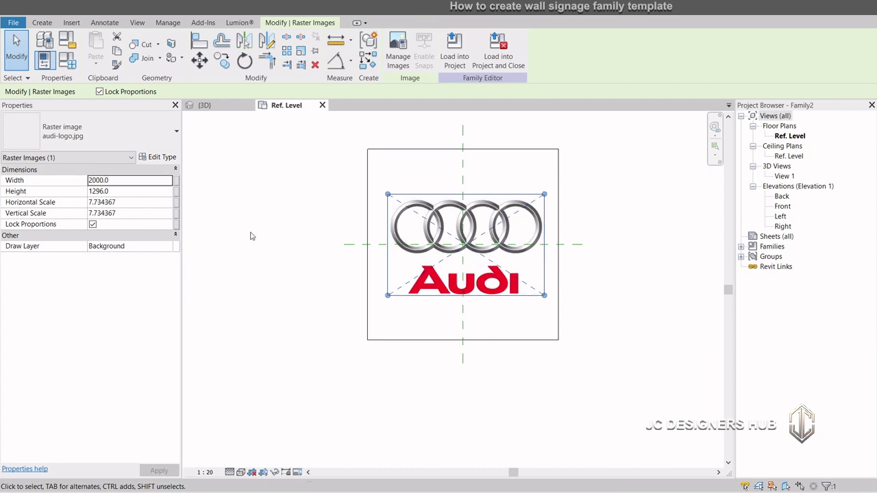
click(250, 236)
Start a solid extrusion and trace the outer left slanted edge of the letter A with a line about 370 mm long.
scroll(252, 237, down, 2)
scroll(394, 312, up, 3)
scroll(343, 220, up, 2)
scroll(404, 247, down, 1)
scroll(411, 165, up, 3)
scroll(426, 176, up, 1)
scroll(406, 199, down, 1)
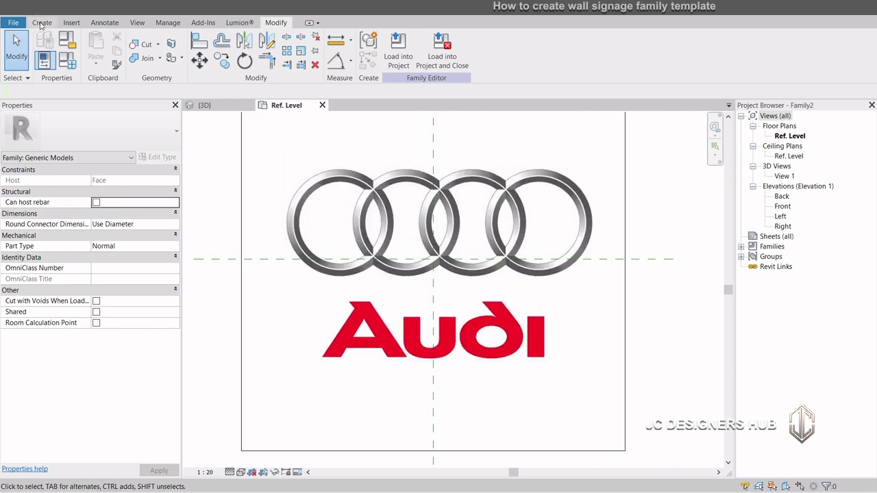
click(41, 23)
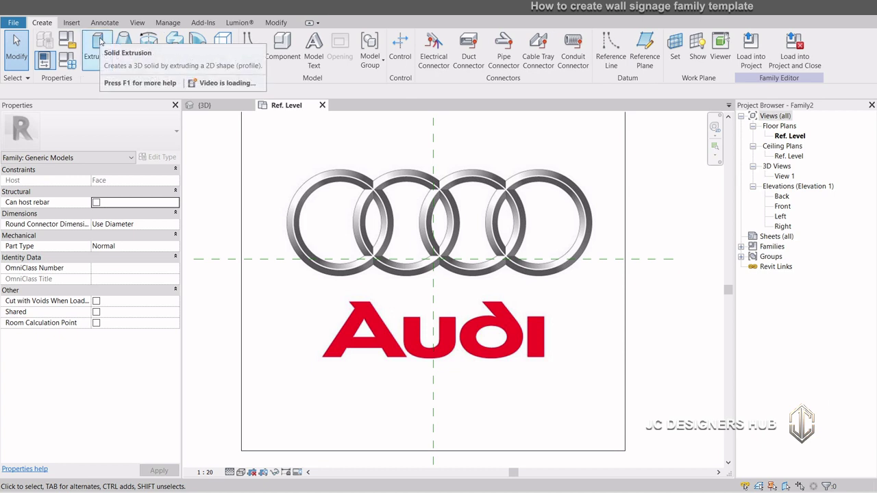
click(97, 48)
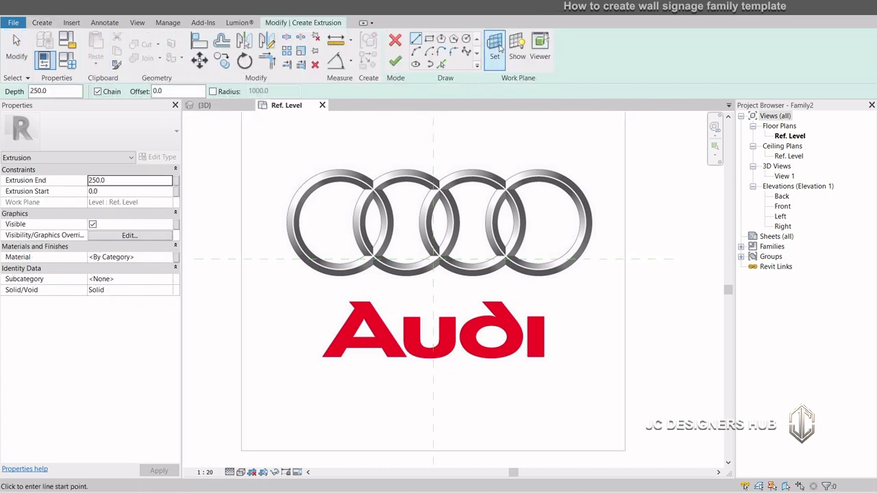
scroll(325, 367, up, 5)
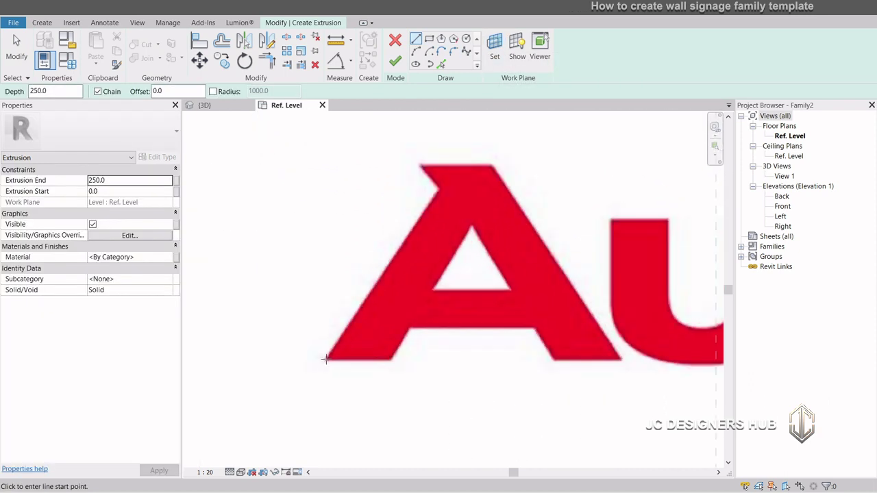
click(325, 359)
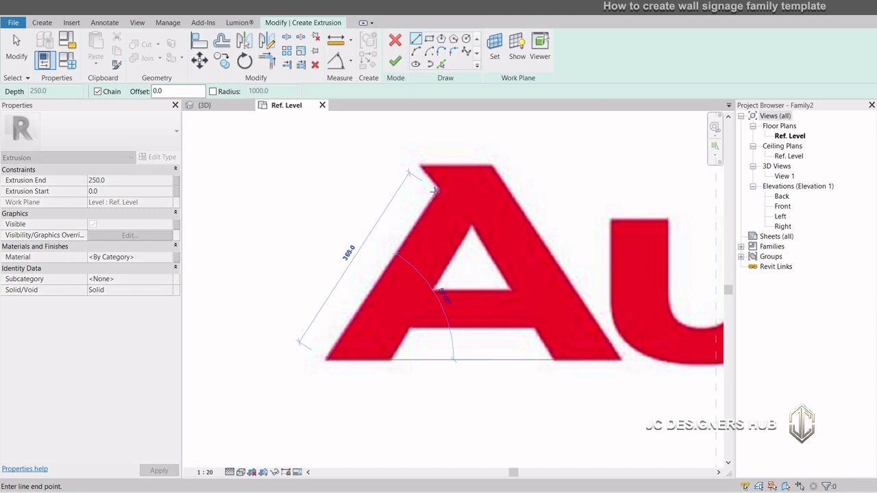
click(435, 191)
scroll(434, 192, up, 3)
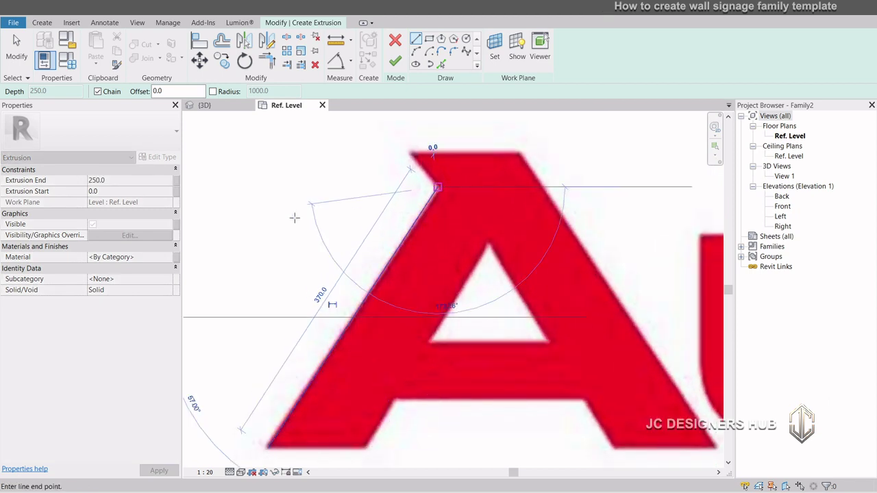
Trace the upper notch of the letter A and its top edge, about 130 mm long.
scroll(282, 217, down, 6)
scroll(285, 214, up, 2)
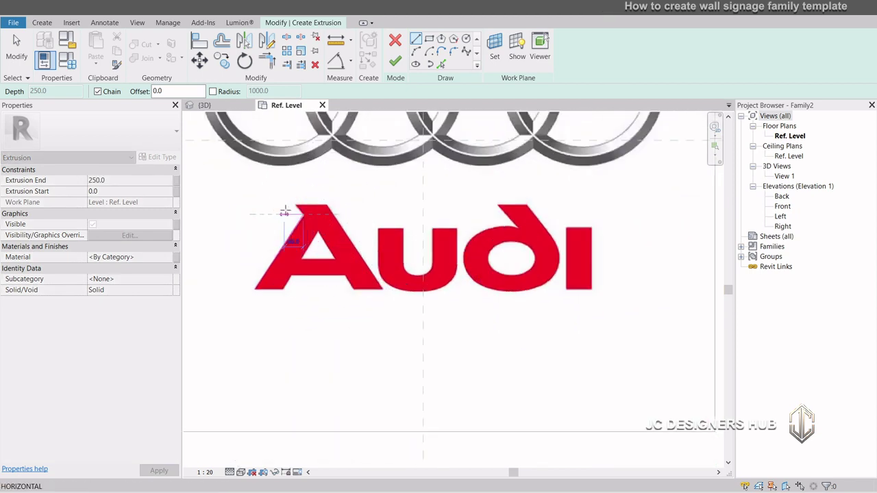
scroll(285, 212, up, 5)
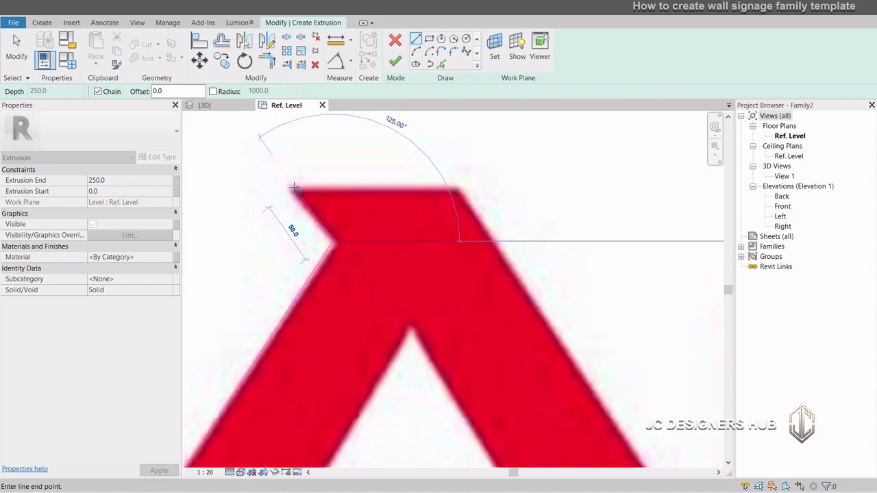
scroll(294, 187, up, 1)
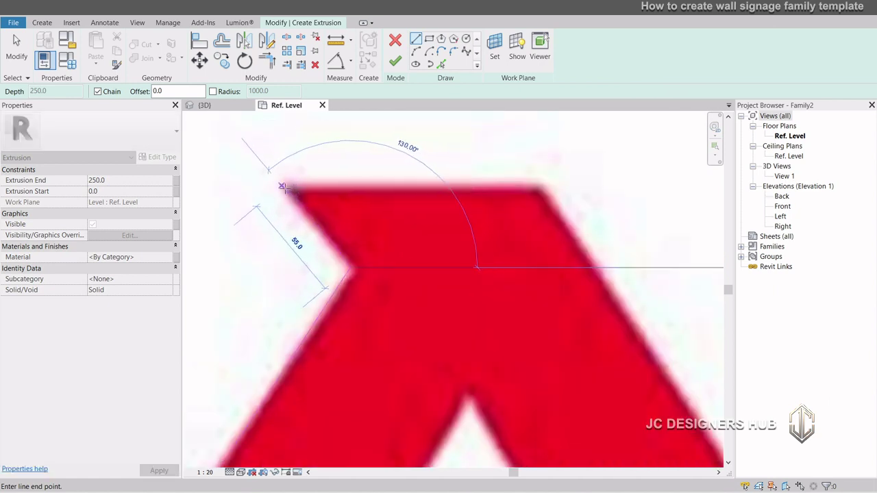
click(283, 185)
scroll(283, 185, down, 1)
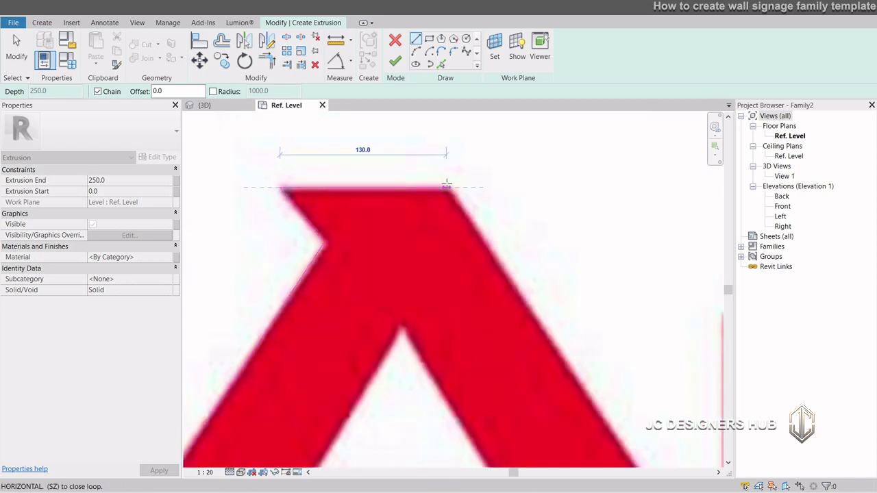
click(446, 185)
Trace the outer right slanted edge of the letter A down to its foot, about 425 mm long.
scroll(351, 167, down, 2)
scroll(416, 243, down, 1)
scroll(478, 323, up, 3)
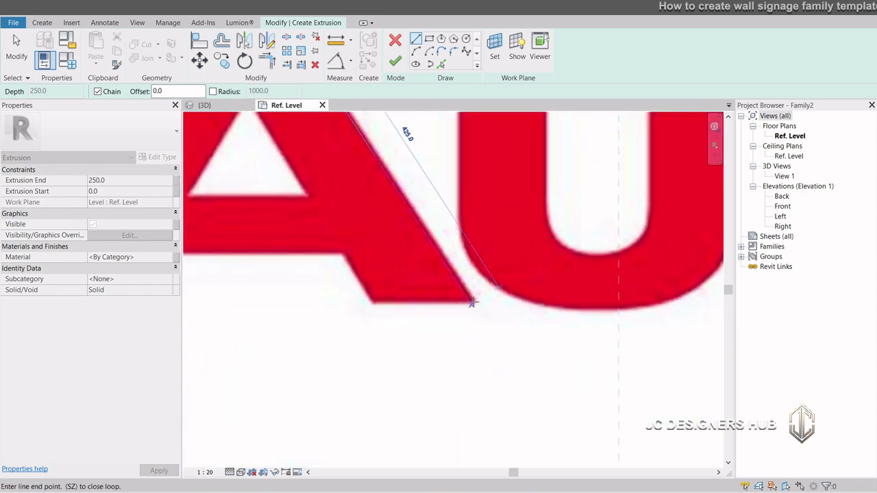
click(474, 301)
Sketch the baseline of the letter A between its right and left feet and end the line chain.
scroll(481, 329, down, 3)
scroll(449, 333, up, 4)
click(419, 286)
scroll(466, 279, down, 3)
key(Escape)
click(449, 281)
click(265, 281)
key(Escape)
key(Escape)
Copy the A's outer left slanted line onto the inner edge of its left leg and nudge the copy into alignment.
scroll(374, 218, up, 3)
click(301, 180)
key(c)
key(o)
click(309, 172)
click(373, 190)
scroll(391, 263, down, 1)
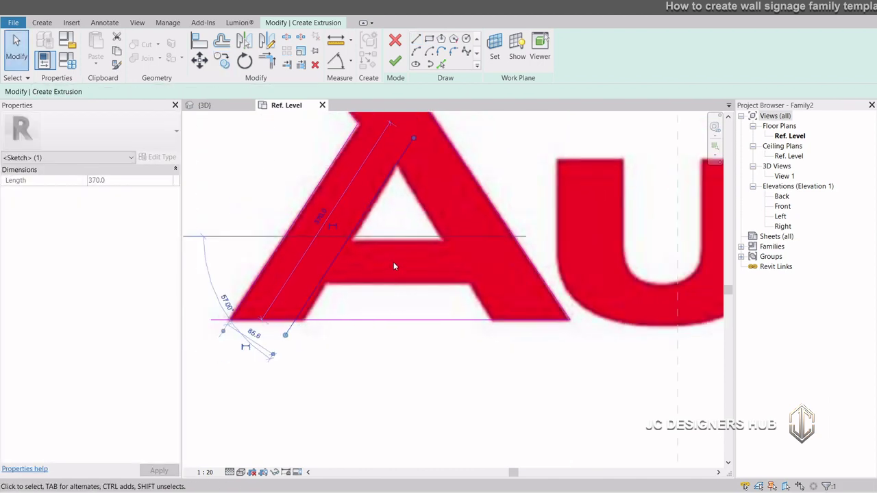
key(Right)
key(Right)
Trim the baseline and the copied slanted line to a corner at the A's left foot.
scroll(269, 331, up, 2)
key(t)
key(r)
click(265, 316)
scroll(319, 304, down, 2)
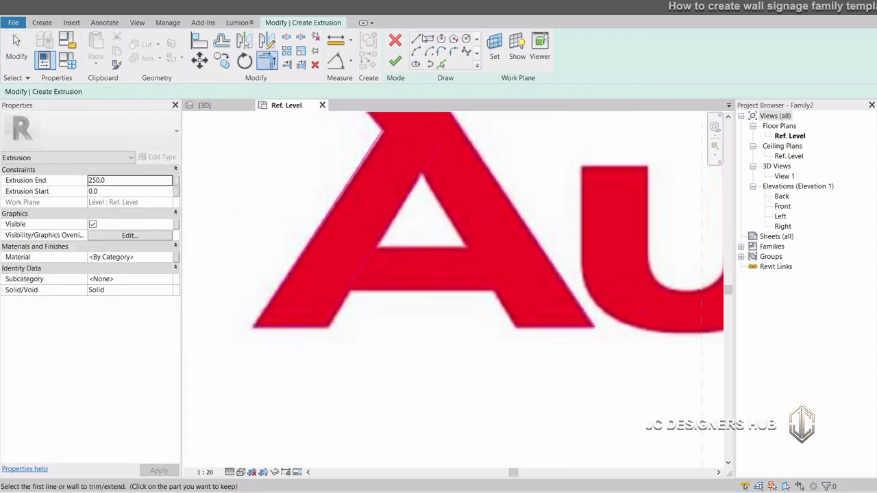
Sketch the horizontal bottom edge of the letter A's triangular hole and end the line chain.
key(l)
key(i)
click(376, 247)
click(470, 248)
key(Escape)
key(Escape)
Copy the A's outer right slanted line onto the inner edge of its right leg and nudge the copy left into alignment.
click(504, 193)
key(c)
key(o)
click(491, 177)
click(441, 206)
scroll(442, 239, up, 2)
scroll(433, 280, down, 3)
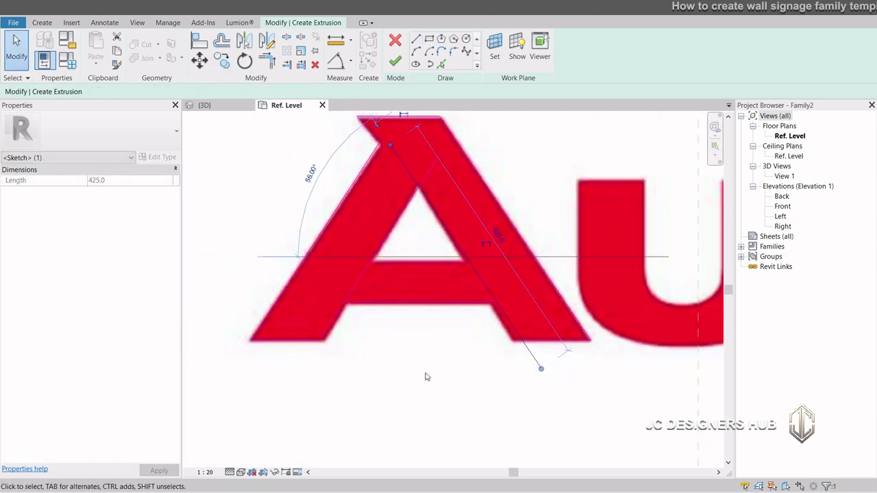
key(Left)
key(Left)
scroll(424, 186, up, 2)
scroll(432, 268, down, 2)
Split the copied slanted line on the A's right leg where it passes the crossbar.
click(409, 265)
key(t)
key(t)
key(r)
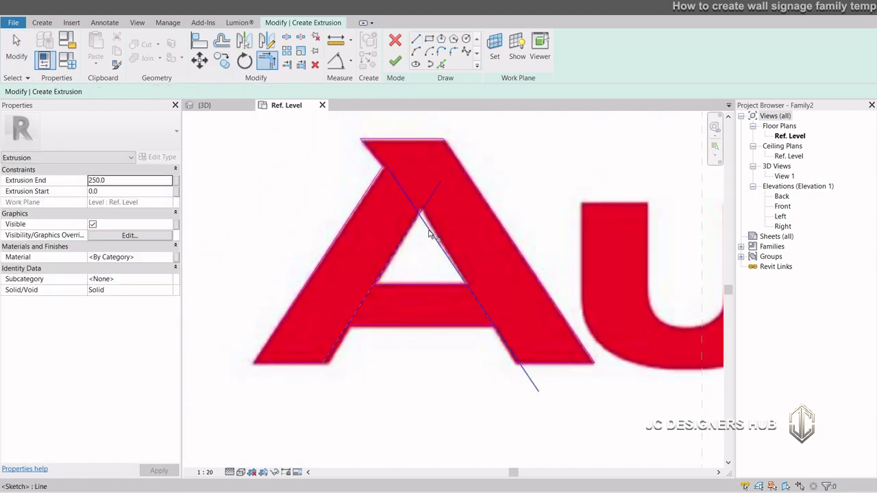
key(s)
key(l)
key(s)
key(l)
click(482, 307)
Trim the slanted lines against the crossbar edges to close the A's triangular hole and inner leg outline.
key(t)
key(r)
click(453, 283)
click(460, 274)
click(474, 326)
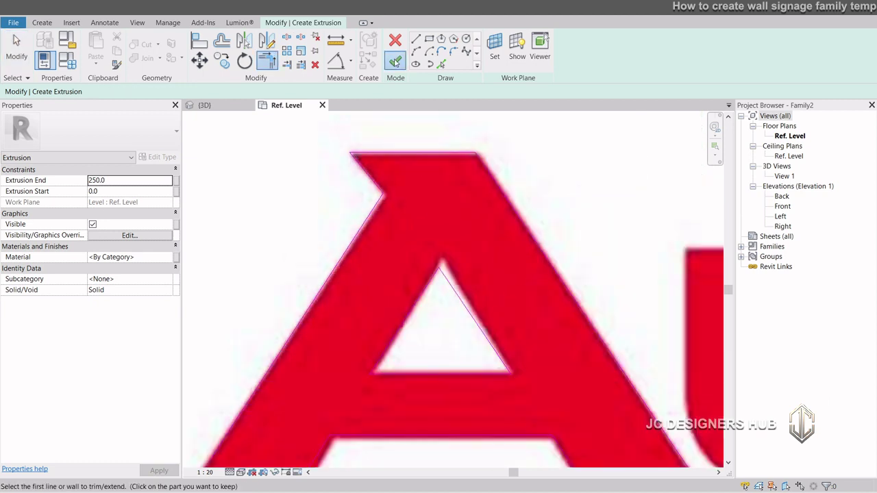
Finish the letter A's extrusion sketch and open the default 3D view.
click(395, 61)
click(206, 13)
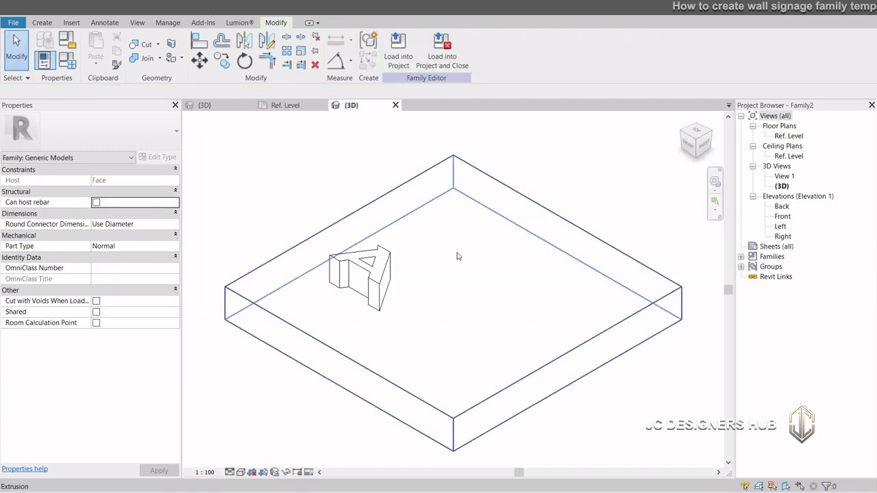
shift+middle_drag(448, 270, 409, 386)
scroll(439, 377, down, 2)
Set the 3D view's detail level to Fine and switch it to a shaded visual style.
click(229, 473)
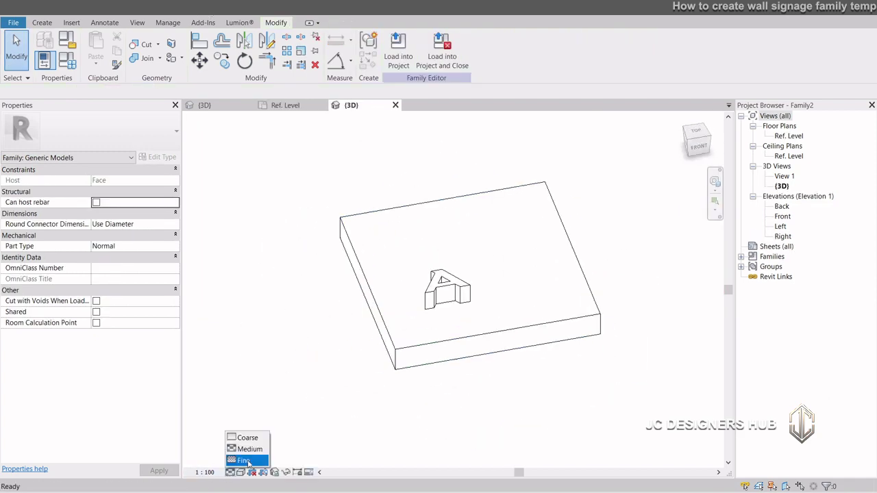
click(245, 464)
click(241, 473)
click(268, 439)
scroll(439, 290, up, 1)
shift+middle_drag(397, 330, 392, 345)
Set the letter A's extrusion end to 50.
click(430, 301)
click(112, 180)
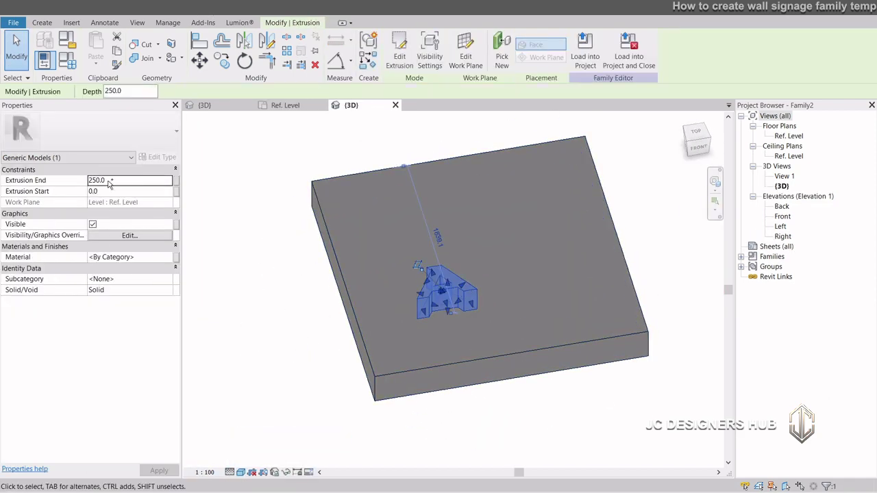
scroll(393, 304, down, 2)
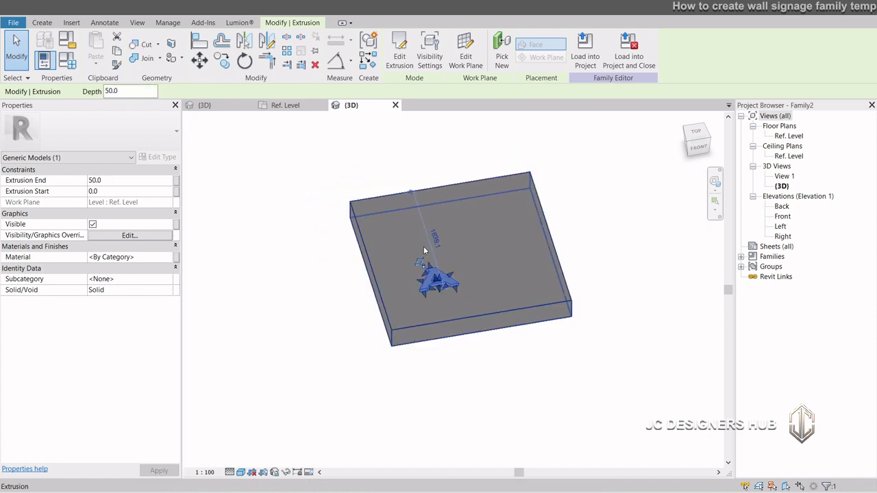
mouse_move(393, 305)
shift+middle_down()
mouse_move(290, 464)
mouse_move(401, 294)
shift+middle_up()
scroll(384, 254, up, 4)
scroll(281, 334, down, 2)
click(270, 366)
shift+middle_drag(270, 368, 280, 442)
Duplicate the Default material from the letter A's material setting and rename the copy Logo_Red.
click(285, 105)
click(351, 105)
click(394, 255)
click(169, 258)
right_click(111, 214)
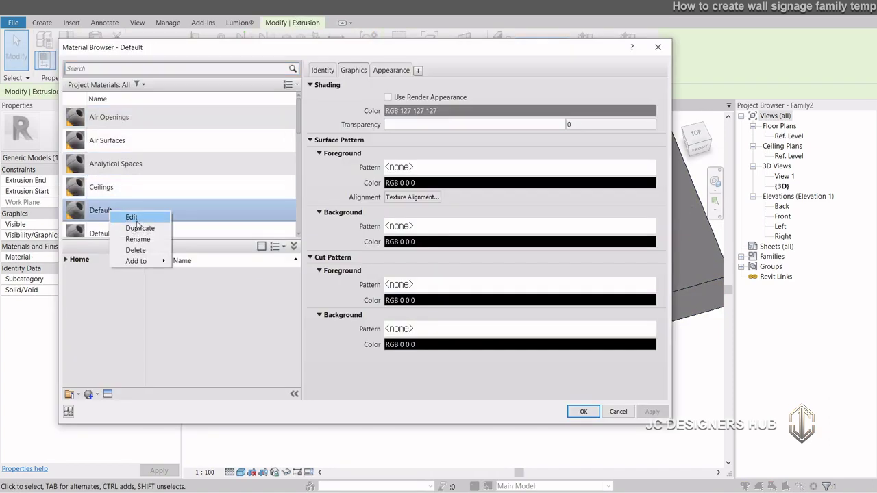
click(137, 227)
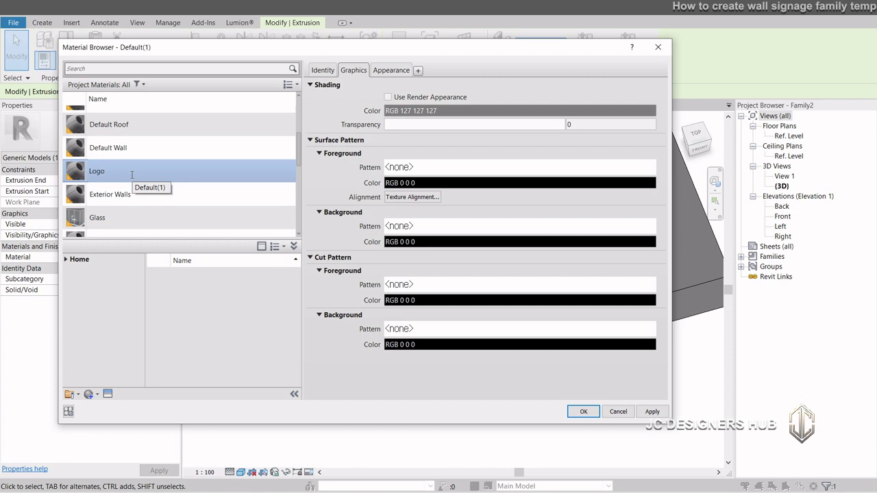
Set the Logo_Red material's shading colour to red RGB 255-083-083 and assign the material to the letter A.
click(425, 110)
click(253, 167)
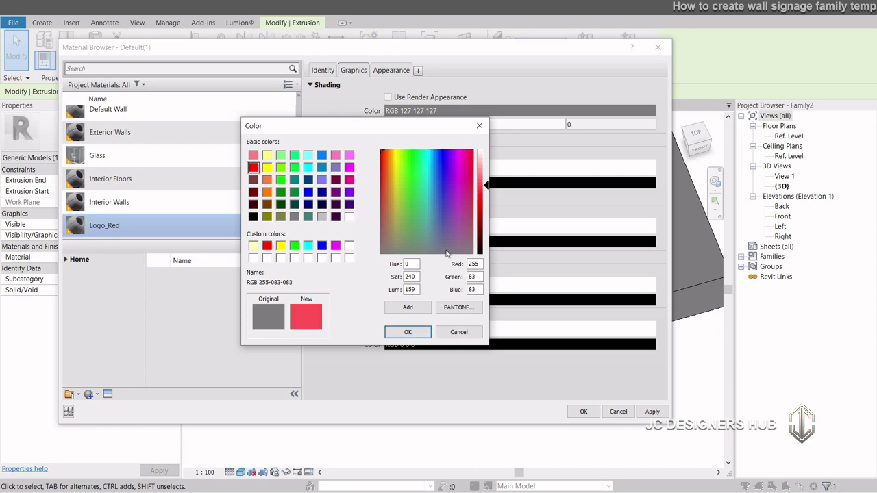
click(412, 331)
click(657, 411)
click(584, 411)
click(527, 414)
Set the letter A's extrusion end to 40.
scroll(525, 411, down, 3)
shift+middle_drag(503, 373, 517, 337)
scroll(477, 291, up, 2)
shift+middle_drag(475, 289, 477, 309)
click(472, 283)
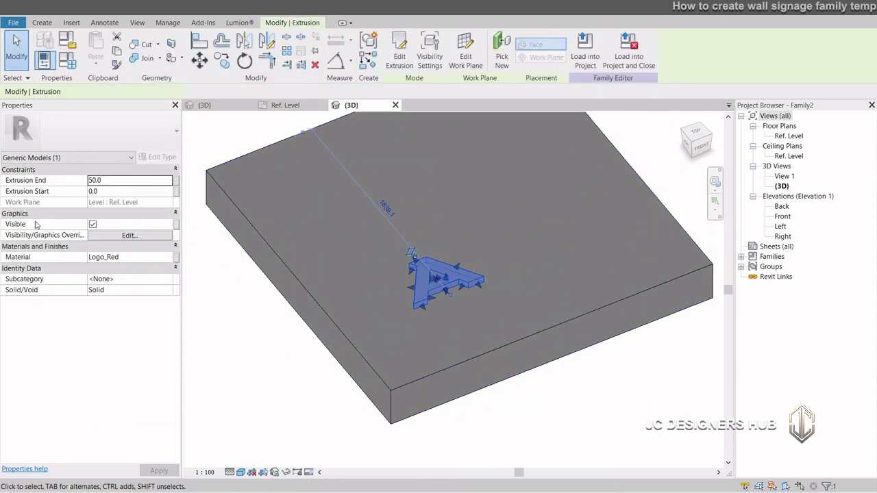
click(122, 179)
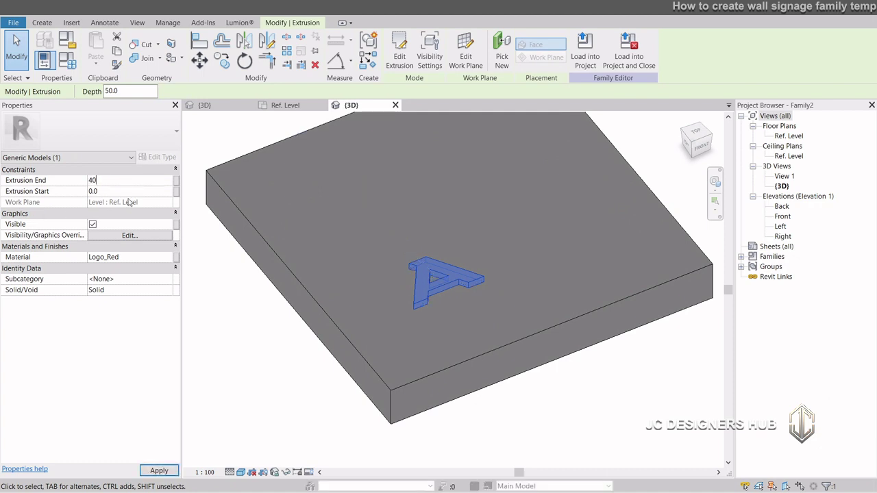
key(Return)
click(208, 353)
scroll(414, 352, up, 1)
shift+middle_drag(413, 352, 407, 351)
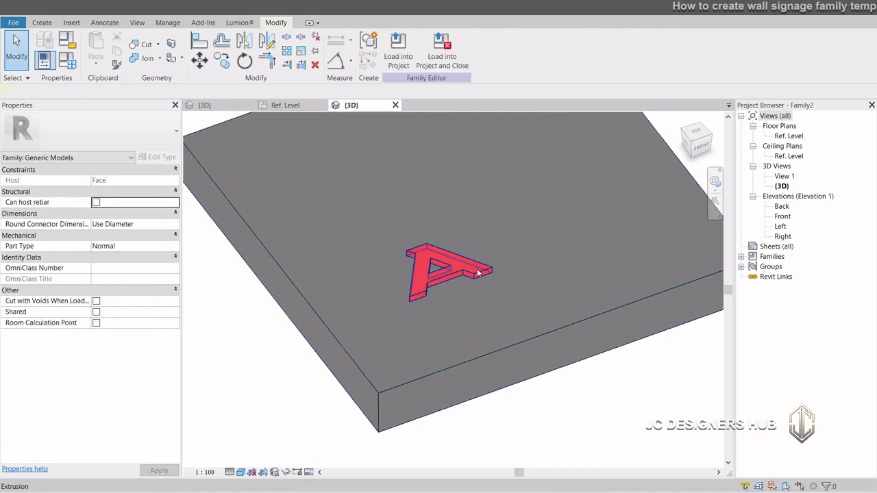
Reopen the letter A's extrusion sketch for editing in the Ref. Level plan.
click(479, 273)
click(401, 49)
click(286, 105)
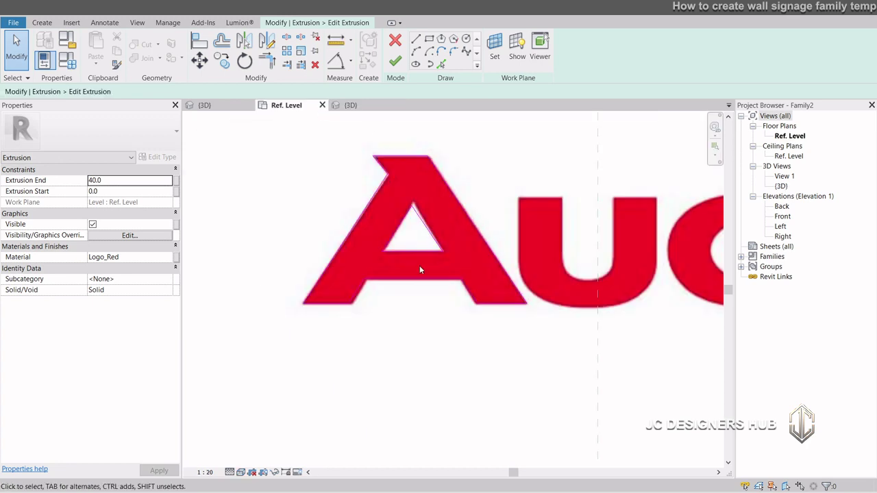
Sketch a horizontal line along the top of the letter U across both of its stems.
scroll(646, 190, up, 2)
click(416, 39)
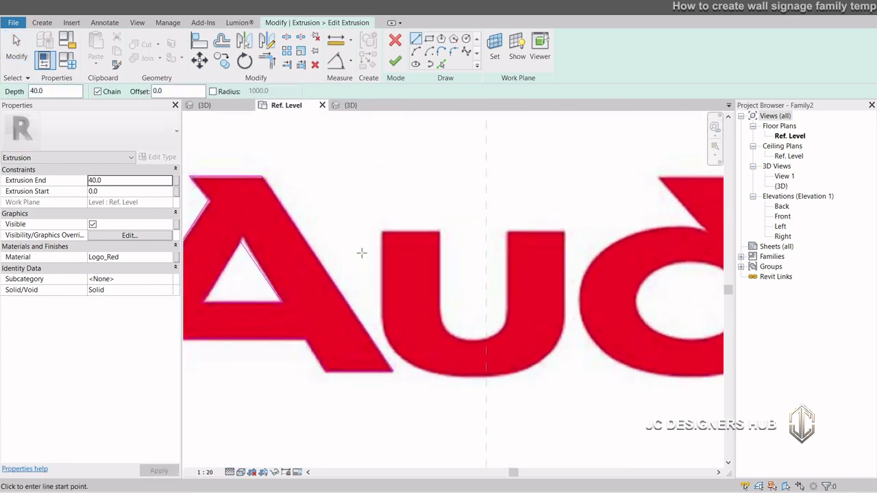
scroll(361, 253, up, 2)
click(389, 219)
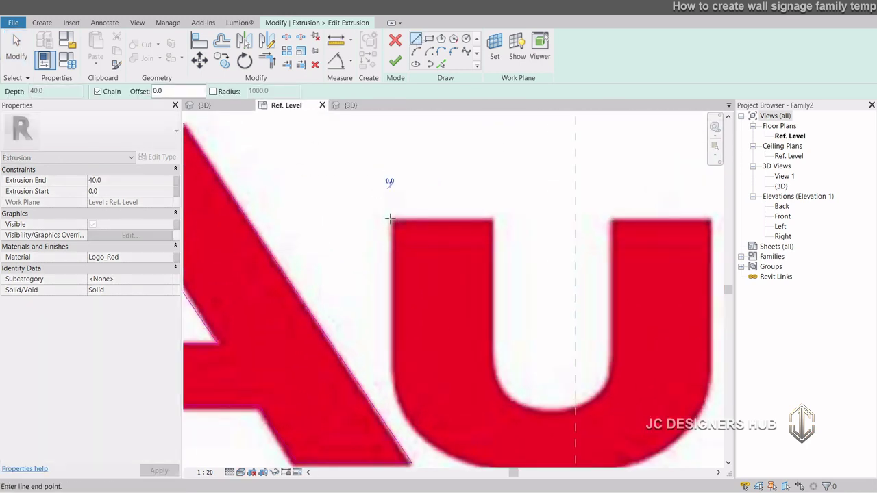
scroll(389, 218, down, 2)
click(578, 219)
scroll(375, 263, up, 2)
key(Escape)
Sketch the U's vertical outer left and right edges from the top line down to where the curves begin.
click(395, 205)
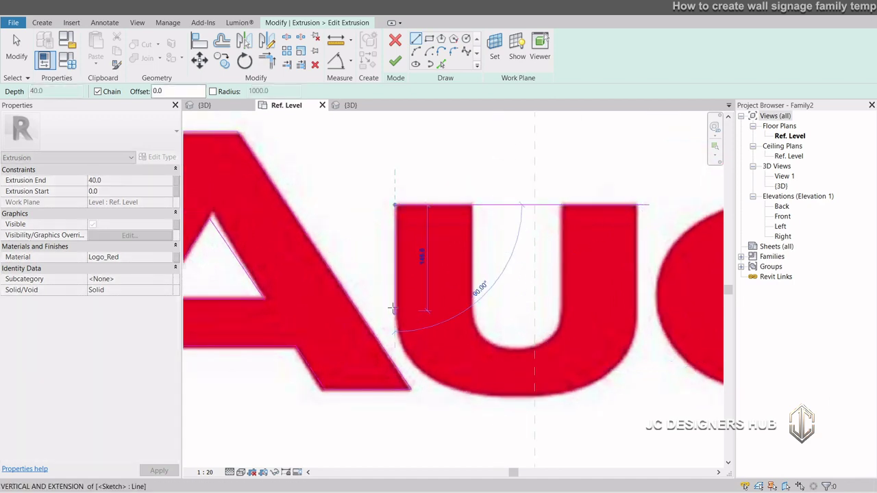
click(396, 308)
key(Escape)
scroll(395, 305, down, 2)
scroll(570, 243, up, 3)
click(581, 220)
scroll(584, 253, down, 1)
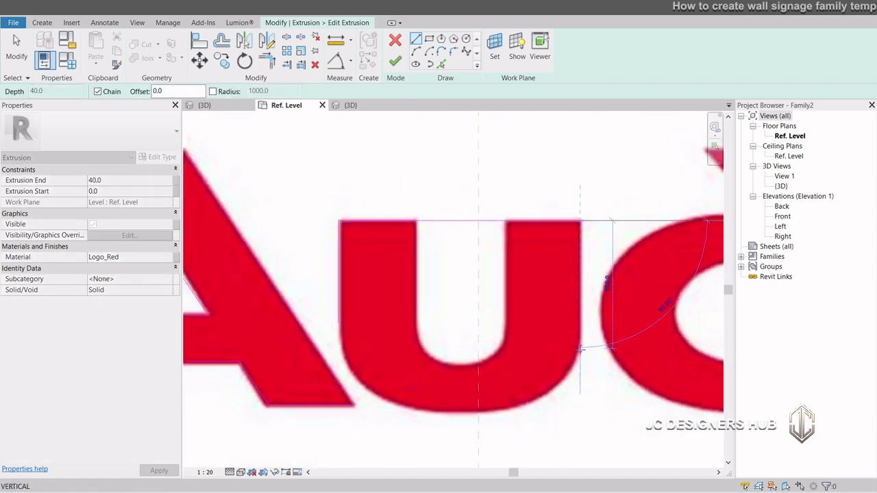
click(581, 347)
scroll(604, 363, down, 2)
key(Escape)
key(Escape)
Split the U's top line between its two stems and trim its overhanging end to the outer right edge.
scroll(603, 336, up, 3)
key(s)
key(l)
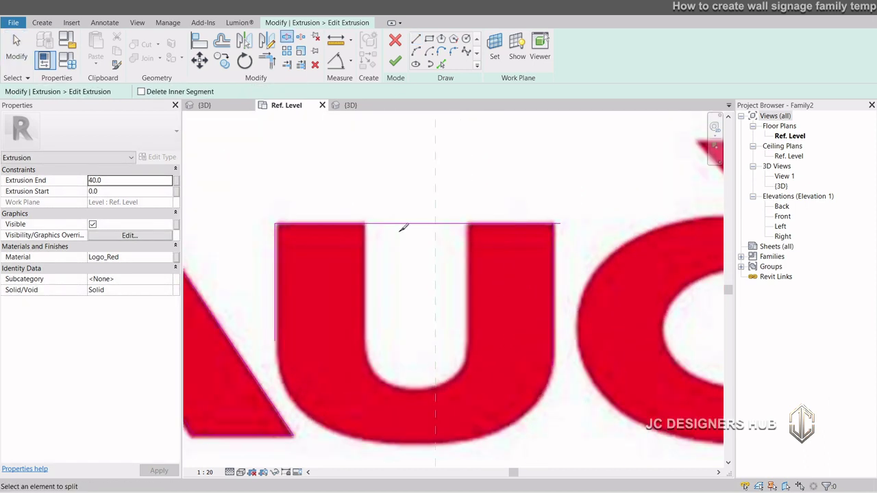
click(404, 223)
key(Escape)
key(t)
key(r)
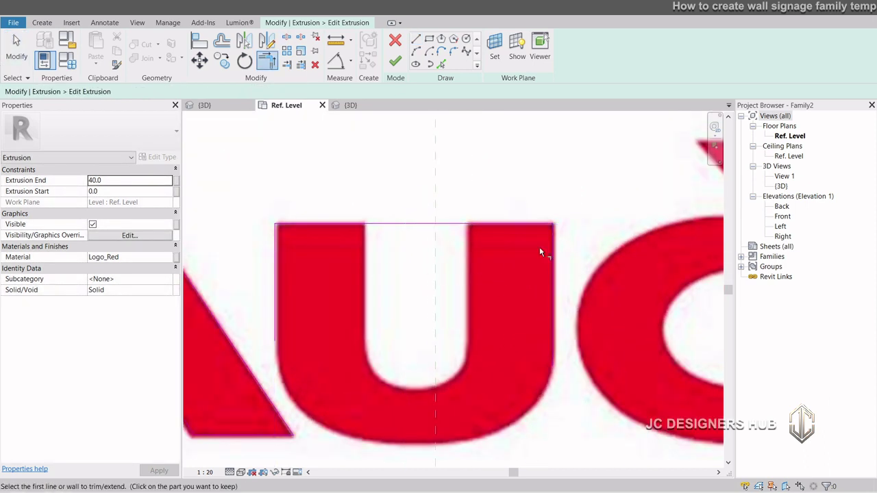
Sketch the U's two vertical inner edges down from the top line, each about 120 mm long.
scroll(524, 248, down, 2)
key(l)
key(i)
scroll(388, 202, up, 2)
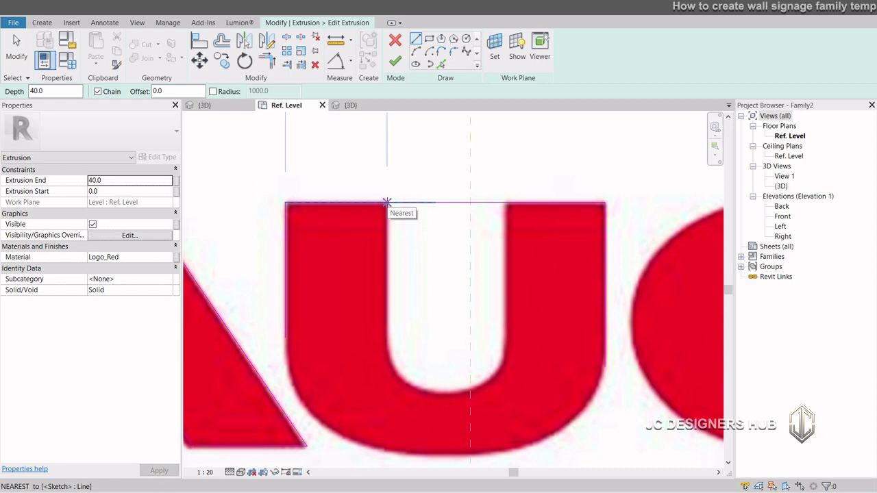
click(387, 203)
click(387, 319)
key(Escape)
click(508, 203)
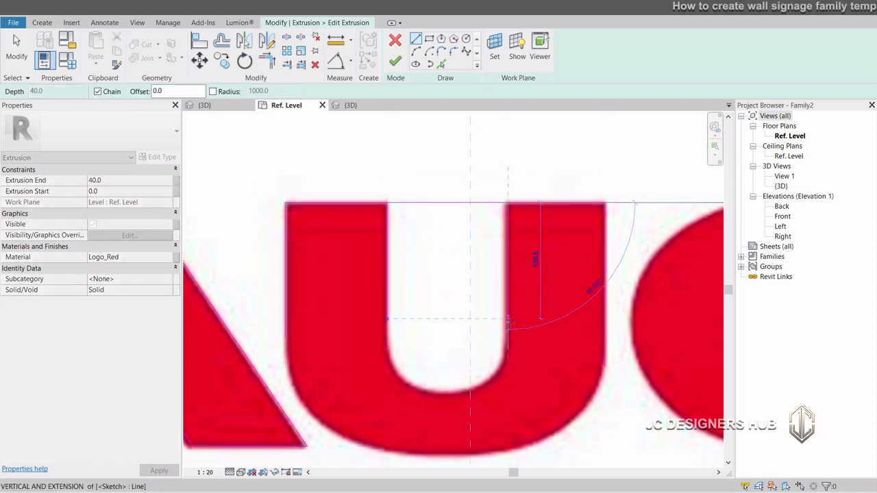
click(507, 319)
key(Escape)
key(Escape)
Join the lower ends of the U's inner edges with a fillet arc of about 62.5 mm radius.
click(387, 318)
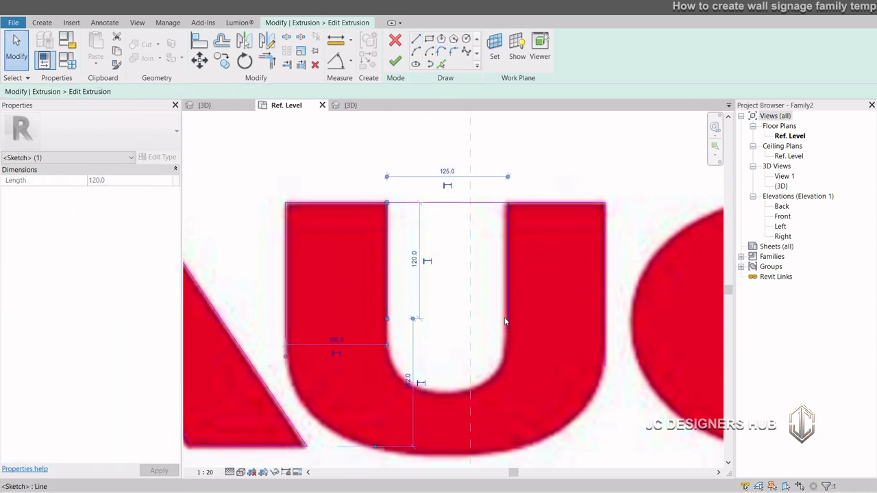
click(508, 319)
click(453, 52)
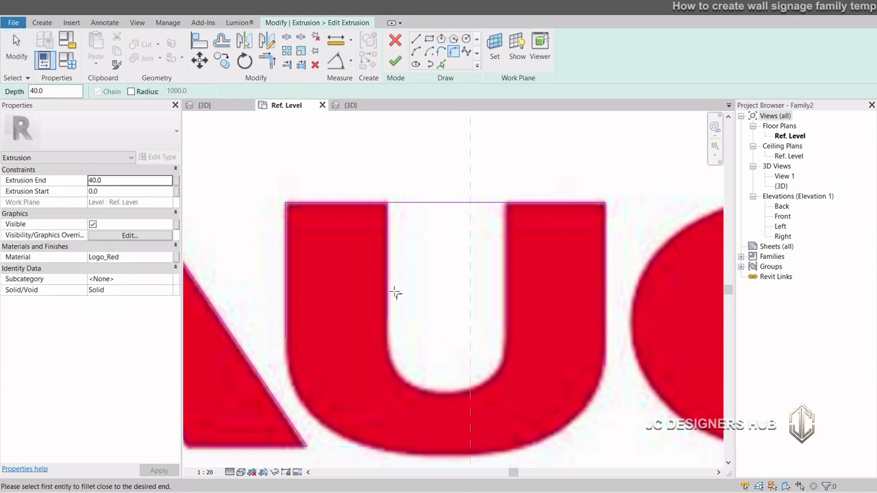
click(508, 319)
click(387, 322)
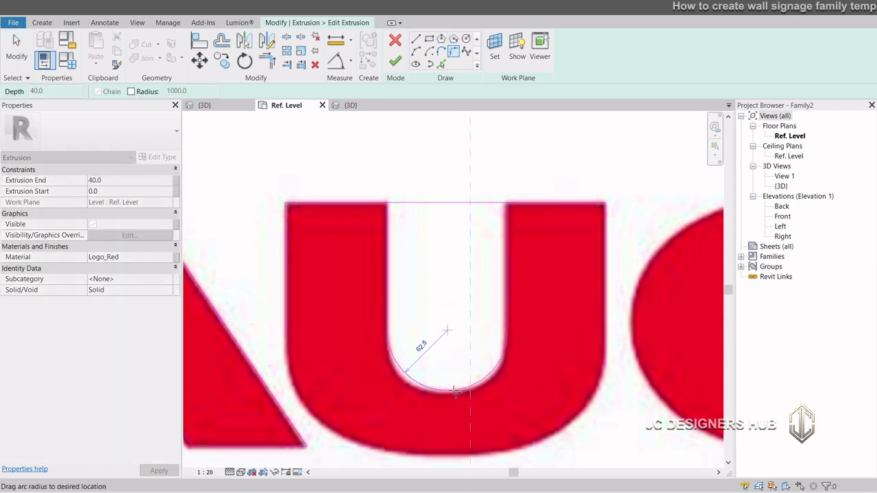
click(455, 394)
key(Escape)
key(Escape)
scroll(460, 184, down, 3)
scroll(462, 179, up, 1)
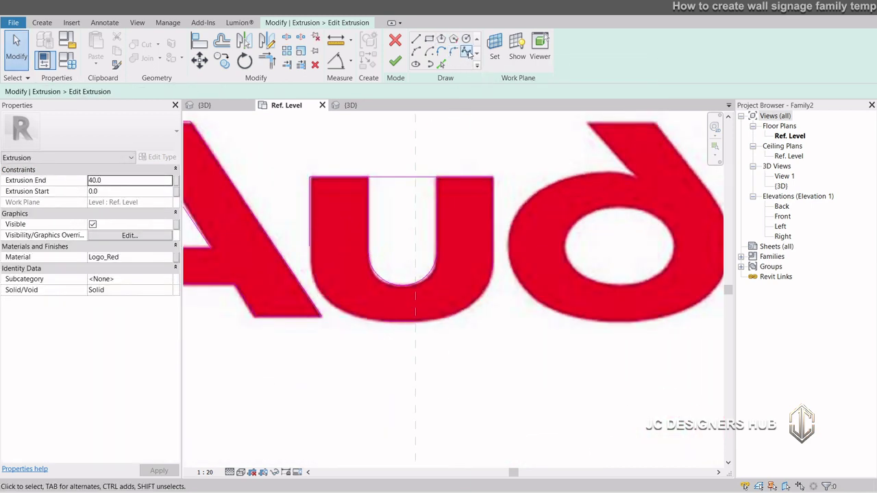
click(467, 52)
scroll(309, 255, up, 2)
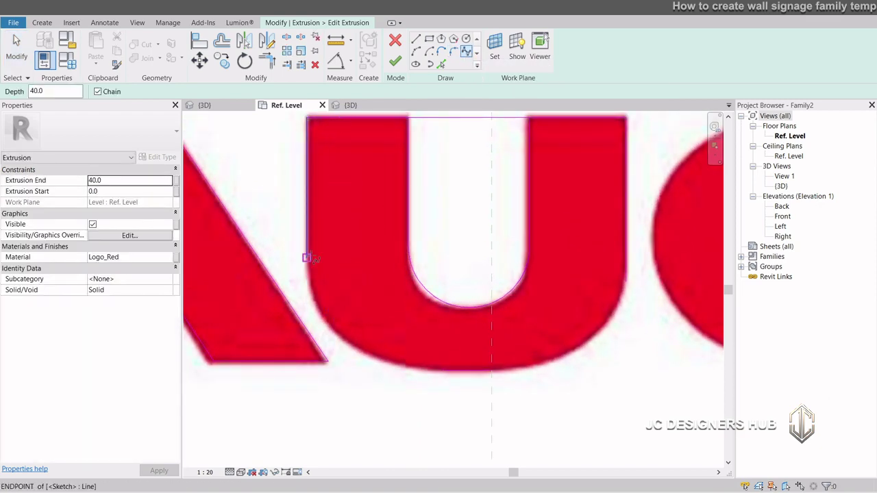
key(Escape)
key(Escape)
scroll(399, 323, down, 2)
Draw a vertical reference plane through the centre of the letter U.
key(r)
key(p)
click(451, 309)
click(450, 161)
scroll(449, 161, down, 2)
scroll(407, 329, up, 3)
key(Escape)
key(Escape)
Extend the U's vertical reference plane below the letter's bottom edge and adjust it on the U's centreline.
click(472, 230)
drag(473, 250, 472, 333)
scroll(490, 315, up, 4)
click(470, 296)
drag(497, 296, 452, 296)
key(Escape)
scroll(428, 334, down, 4)
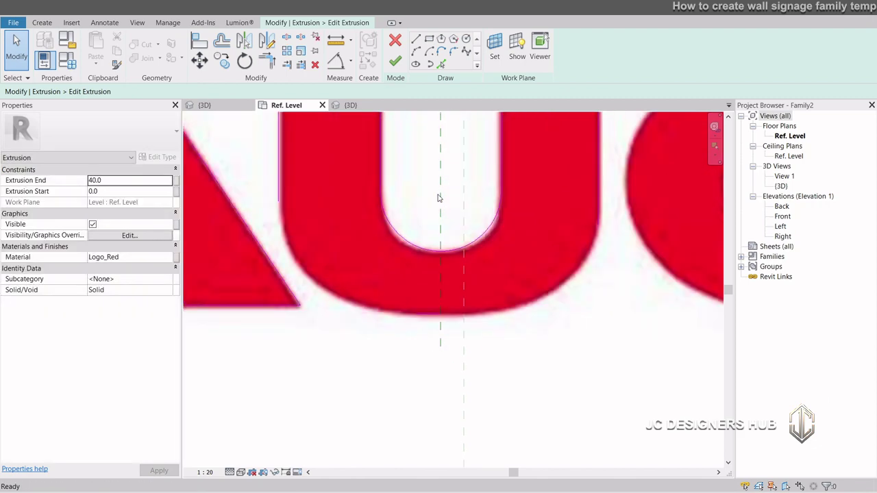
Trace the U's lower left outer curve with two chained arcs from its outer left edge to its bottom edge.
click(416, 52)
click(279, 201)
click(326, 287)
click(306, 272)
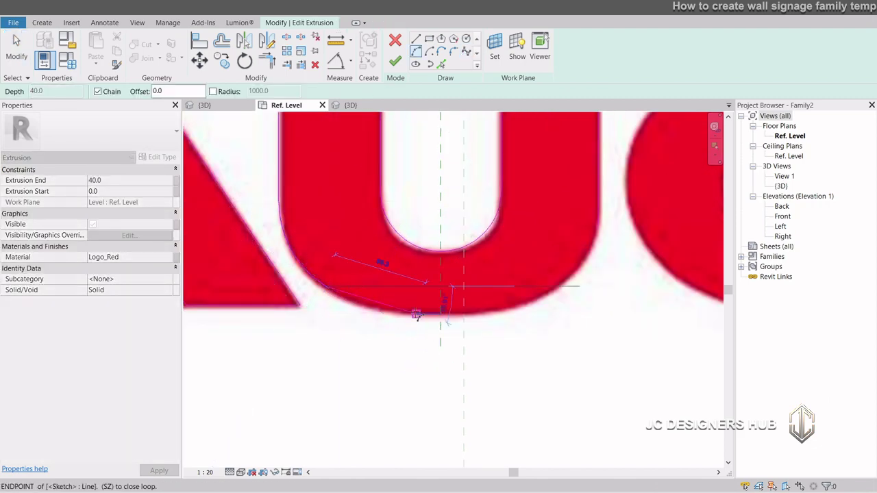
click(416, 314)
click(368, 305)
key(Escape)
scroll(252, 287, down, 2)
key(Escape)
scroll(322, 295, up, 2)
scroll(282, 347, down, 2)
scroll(274, 301, up, 2)
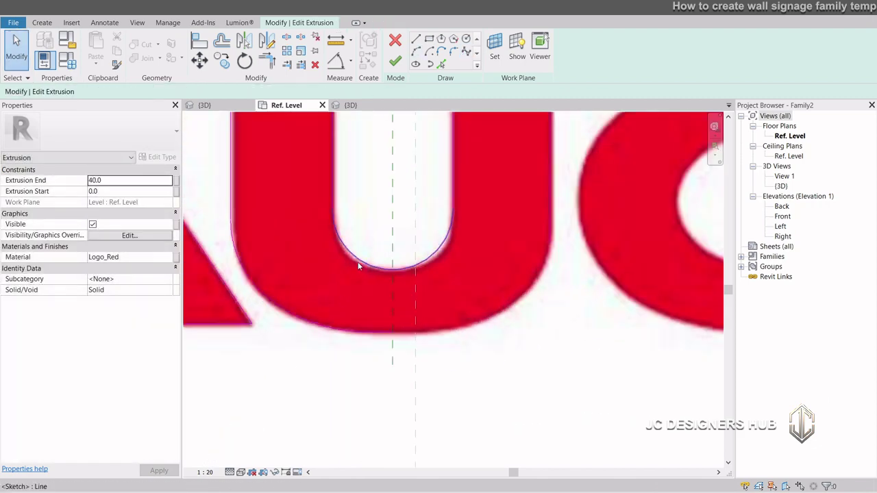
Mirror the U's two lower left outer arcs across its vertical reference plane.
scroll(308, 296, down, 4)
scroll(318, 301, up, 3)
click(251, 275)
ctrl+click(297, 309)
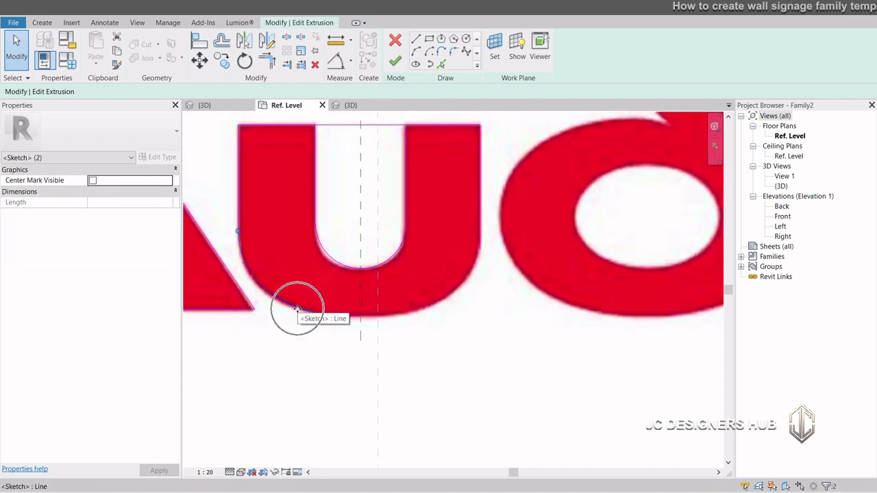
key(m)
key(m)
click(360, 311)
Replace the U's right outer edge with a mirrored copy of its left outer edge.
scroll(480, 276, down, 2)
click(483, 211)
key(Delete)
click(300, 215)
key(m)
key(m)
scroll(395, 292, up, 2)
key(Escape)
Trim the U's mirrored outer edge and top line into a corner and try to finish the sketch.
key(t)
key(r)
click(281, 166)
click(300, 193)
scroll(351, 199, down, 2)
click(395, 61)
Trim the outer arcs together at the U's bottom, finish the 40 mm extrusion and check it in the 3D view.
scroll(356, 293, up, 4)
click(819, 478)
key(t)
key(r)
click(317, 275)
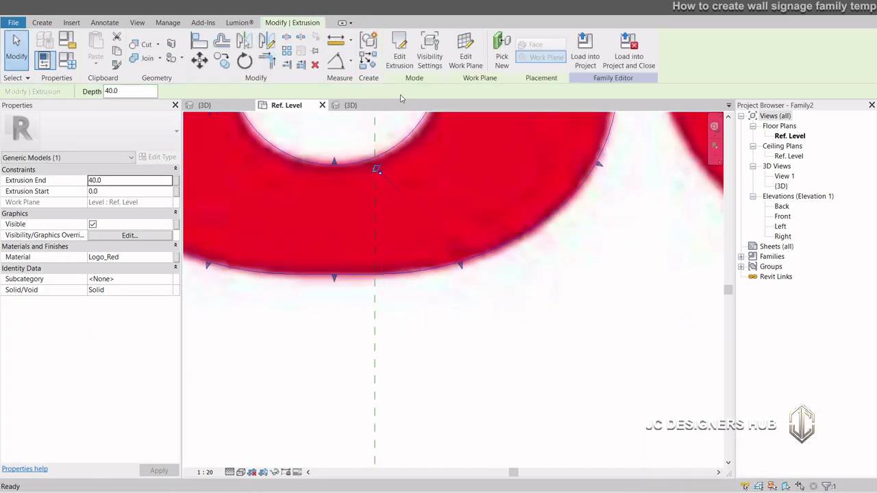
click(351, 105)
mouse_move(392, 211)
shift+middle_down()
mouse_move(401, 326)
mouse_move(510, 232)
shift+middle_up()
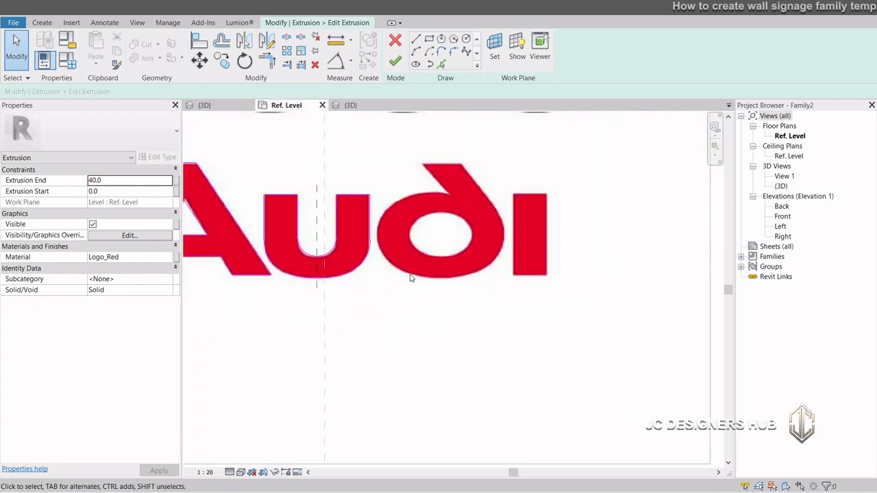
Draw a horizontal line in the extrusion sketch from the A's top right corner across the top of the letter d.
scroll(405, 244, up, 2)
scroll(439, 283, down, 2)
scroll(476, 281, up, 1)
click(415, 41)
scroll(424, 166, up, 2)
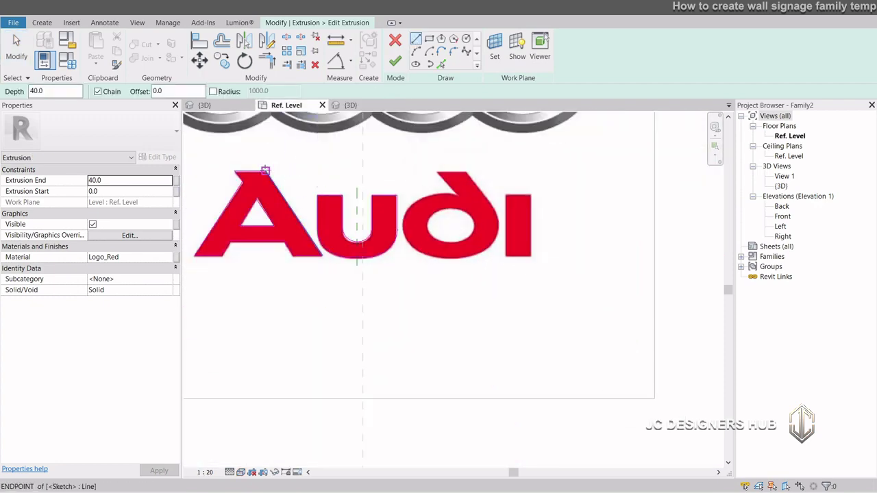
click(266, 171)
click(485, 171)
key(Escape)
Trace the d's left slanted stem edge from the notch at the bowl up to the top line.
scroll(476, 178, up, 2)
scroll(432, 180, up, 4)
click(484, 245)
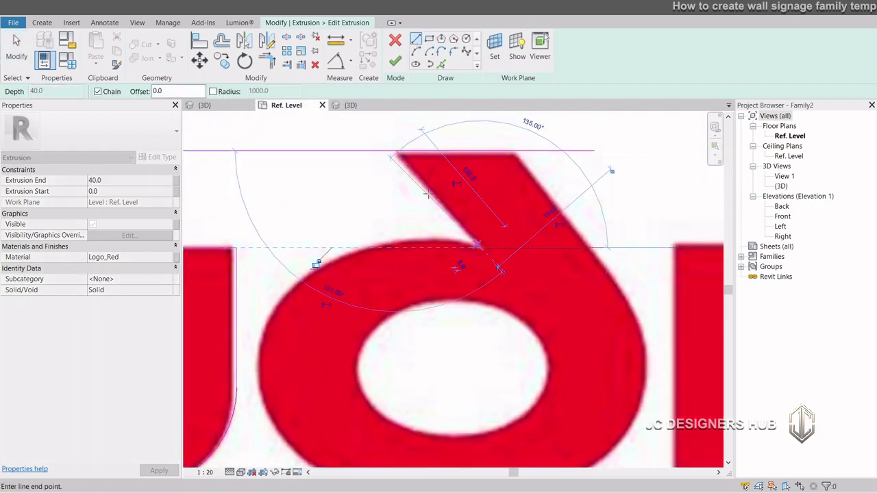
scroll(430, 201, down, 2)
click(409, 165)
key(Escape)
key(Escape)
Copy the slanted line across to the d's right slanted stem edge.
click(476, 202)
drag(465, 228, 538, 236)
scroll(548, 237, up, 4)
scroll(454, 176, down, 4)
Trim the top line and both slanted edges into corners at the top of the d's stem.
key(t)
key(r)
click(382, 169)
click(404, 159)
click(431, 160)
click(463, 166)
Draw an ellipse over the d's inner opening with radii of about 95 mm and 75 mm.
click(416, 63)
scroll(405, 220, up, 1)
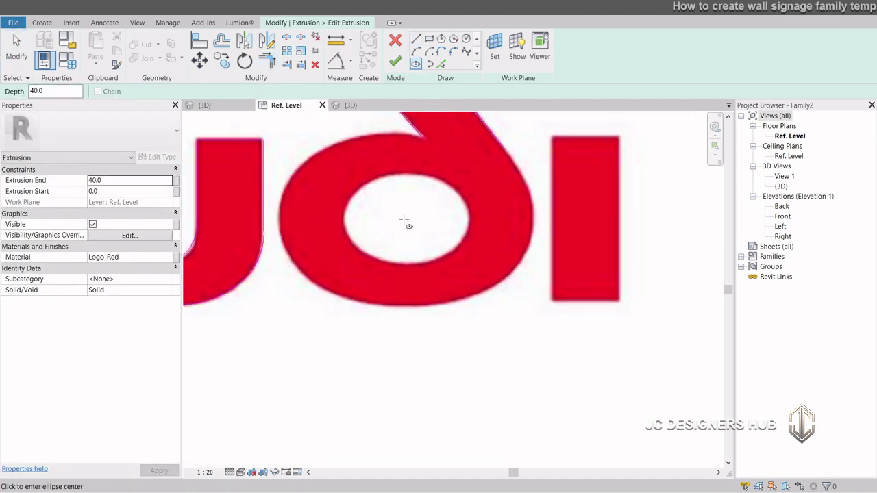
click(406, 221)
click(468, 220)
click(406, 173)
scroll(432, 182, up, 2)
key(Escape)
key(Escape)
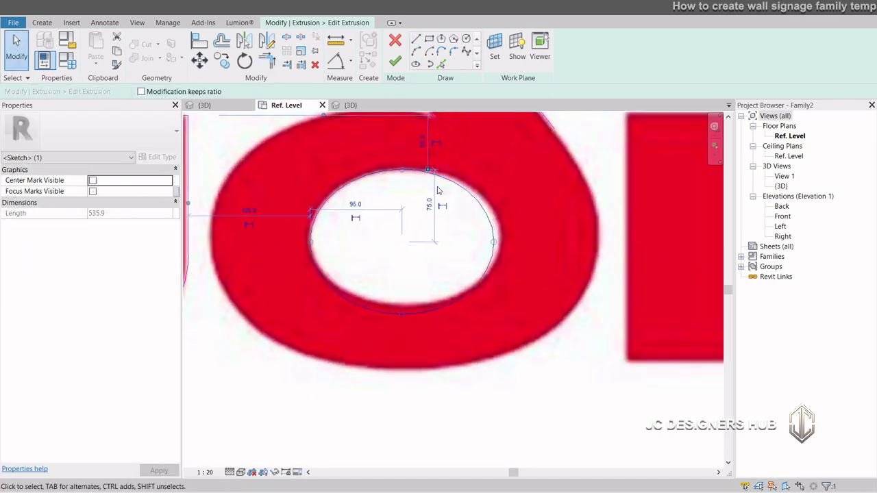
Adjust the ellipse's width and height so it fits the edge of the d's inner opening.
drag(493, 240, 503, 240)
scroll(394, 327, up, 2)
drag(408, 299, 409, 289)
scroll(394, 318, down, 2)
key(Escape)
scroll(394, 321, down, 3)
scroll(341, 260, up, 1)
click(416, 52)
click(481, 204)
scroll(452, 197, up, 2)
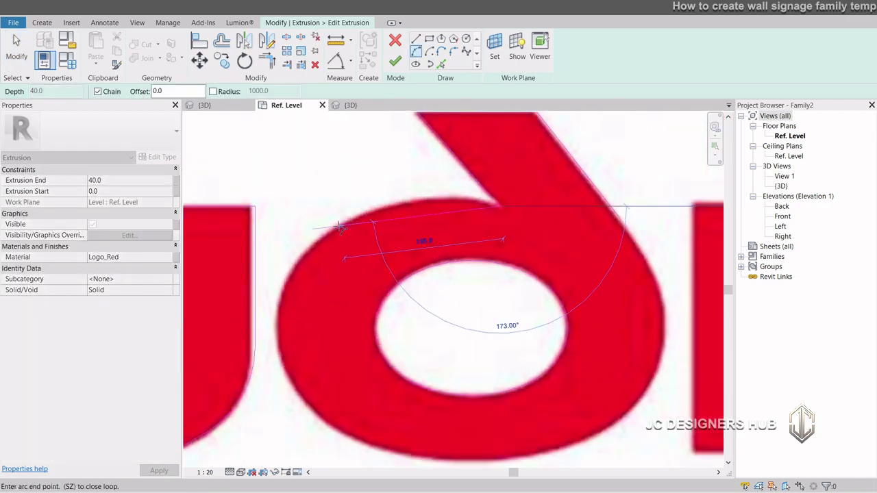
key(Escape)
key(Escape)
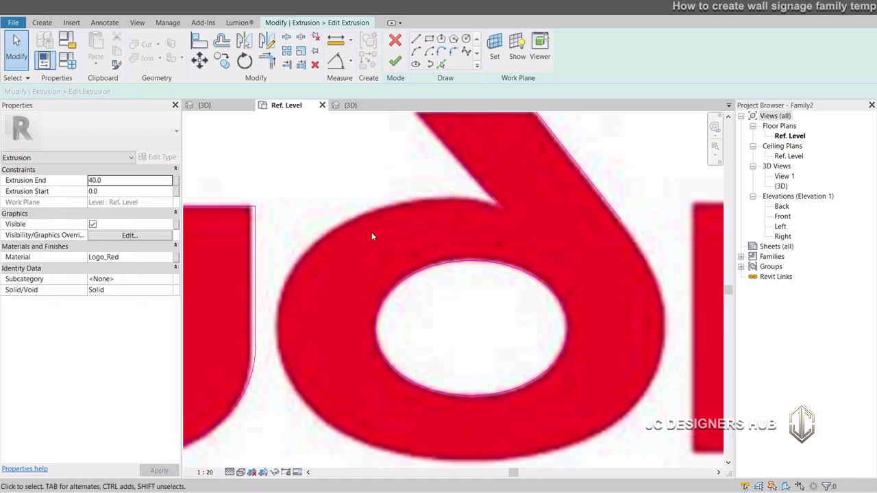
Trace the d's left outer curve with chained arcs running down towards the bottom of the bowl.
click(342, 225)
click(278, 322)
click(286, 298)
click(278, 322)
scroll(358, 432, down, 1)
scroll(425, 418, up, 4)
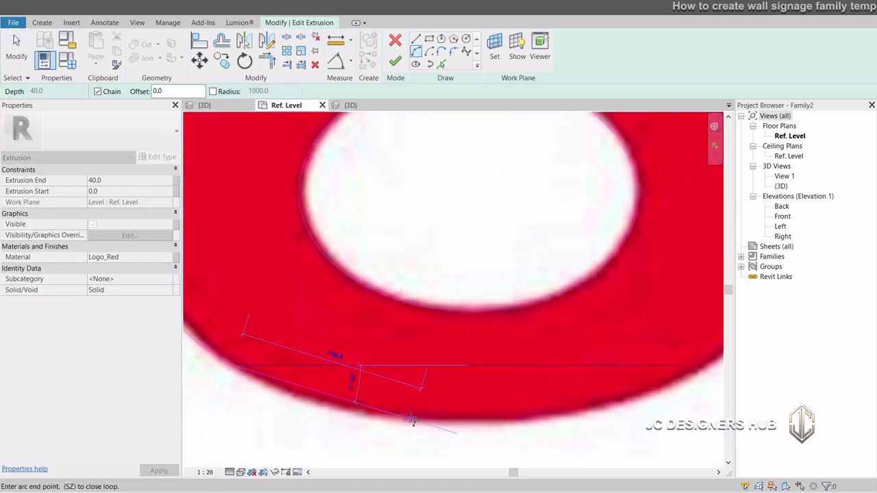
key(Escape)
key(Escape)
Delete the stray arc at the bottom edge of the d's bowl.
scroll(344, 352, down, 2)
scroll(406, 357, up, 5)
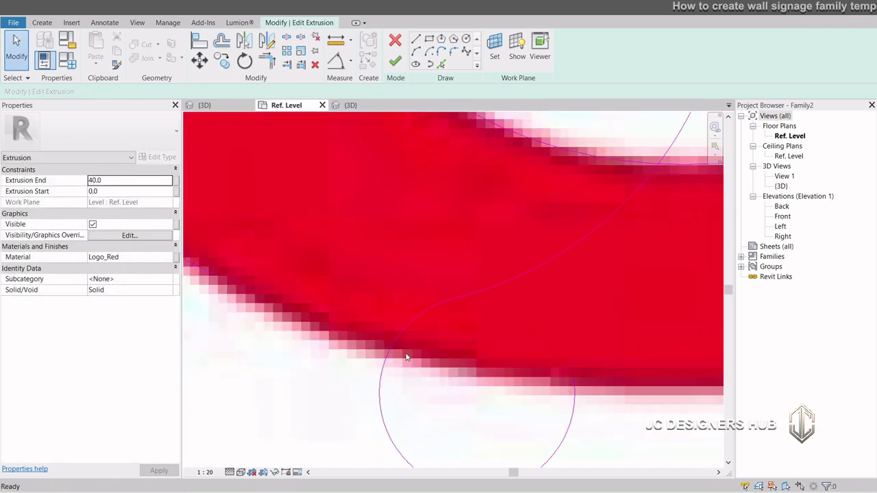
scroll(407, 357, down, 5)
click(388, 370)
key(Delete)
Complete the d's lower left outer curve and adjust the arc's end on the letter's edge.
click(416, 52)
scroll(349, 382, up, 2)
key(Escape)
key(Escape)
mouse_move(285, 273)
mouse_down()
mouse_move(335, 323)
mouse_move(321, 307)
mouse_up()
click(415, 54)
key(Escape)
scroll(315, 419, down, 4)
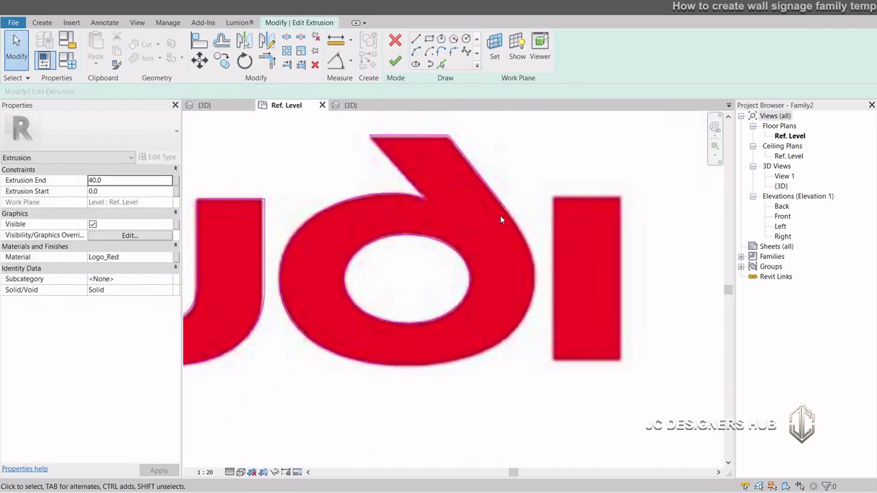
Shorten the d's right slanted edge so its lower end sits where the outer curve begins.
click(505, 206)
scroll(508, 212, up, 3)
mouse_move(533, 243)
mouse_down()
mouse_move(515, 236)
mouse_move(510, 217)
mouse_up()
click(487, 234)
scroll(487, 234, down, 1)
Trace the d's right outer curve with chained arcs from the slanted edge and adjust the last arc's lower end.
click(416, 52)
click(507, 218)
click(553, 371)
click(554, 309)
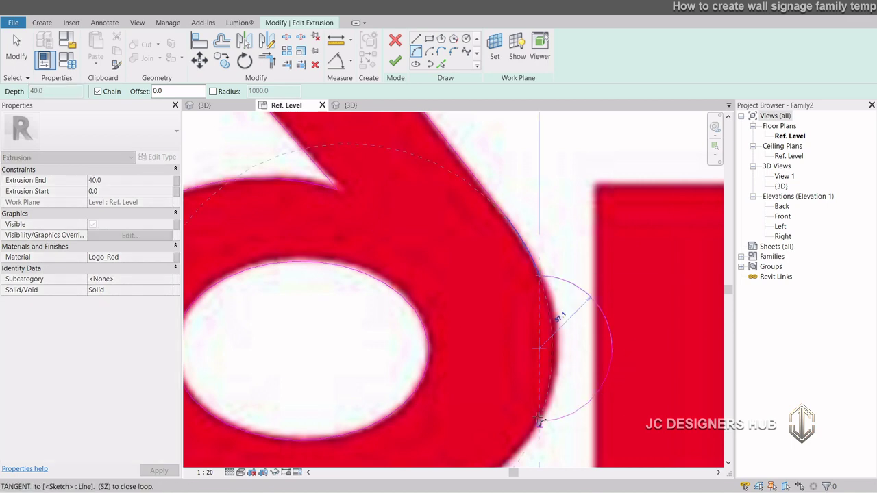
click(543, 388)
middle_drag(528, 436, 558, 333)
key(Escape)
key(Escape)
click(568, 316)
scroll(565, 327, up, 2)
drag(568, 313, 574, 295)
Trace the d's lower right outer curve with an arc from the end of the right side arc.
click(416, 52)
click(574, 295)
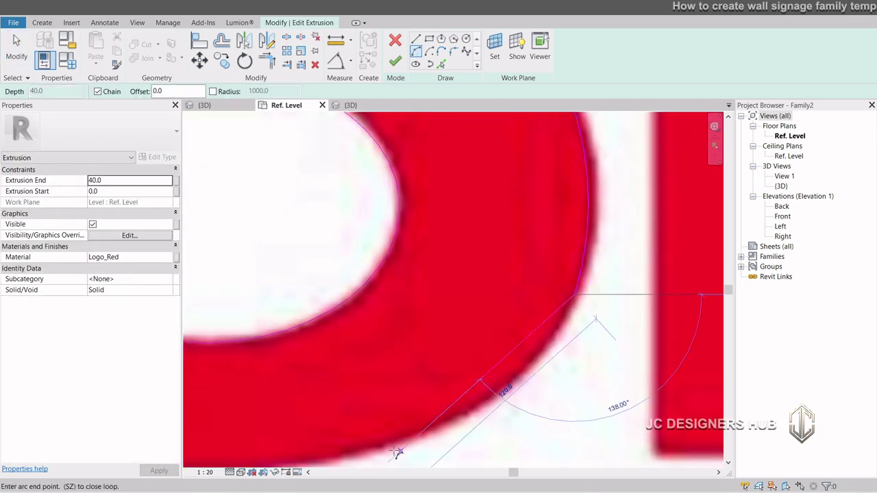
scroll(423, 414, down, 1)
click(421, 427)
scroll(487, 397, up, 2)
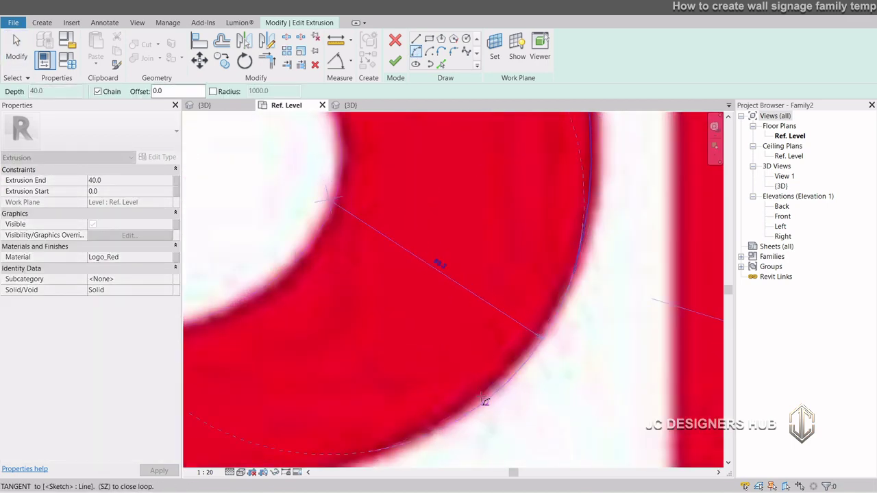
click(484, 401)
scroll(484, 400, down, 2)
key(Escape)
key(Escape)
Adjust the end of the lower right arc along the d's bottom edge.
click(454, 366)
scroll(455, 367, up, 1)
drag(439, 364, 475, 363)
key(Escape)
scroll(513, 361, down, 3)
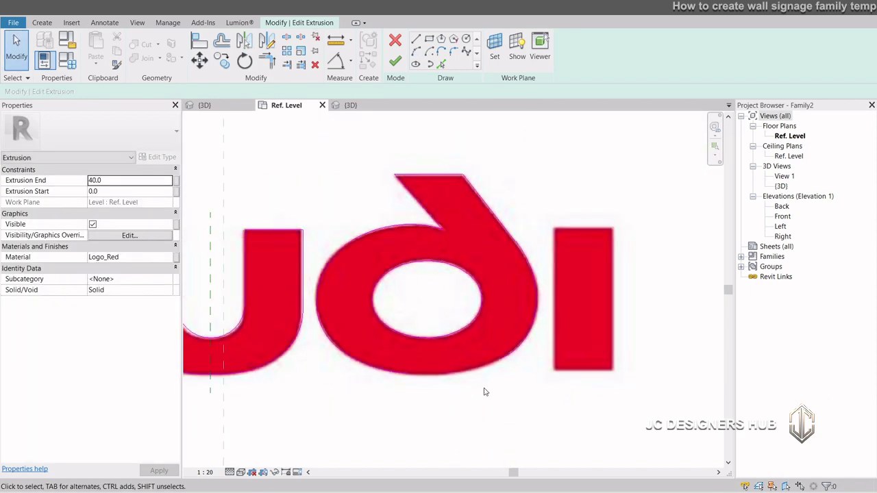
Close the d's outline with an arc along the bottom of its bowl.
click(416, 52)
scroll(458, 335, up, 1)
click(385, 389)
scroll(453, 386, up, 4)
click(656, 318)
click(548, 351)
scroll(438, 384, down, 4)
key(Escape)
key(Escape)
Finish the edited extrusion and inspect the new letter d in the 3D view.
click(395, 62)
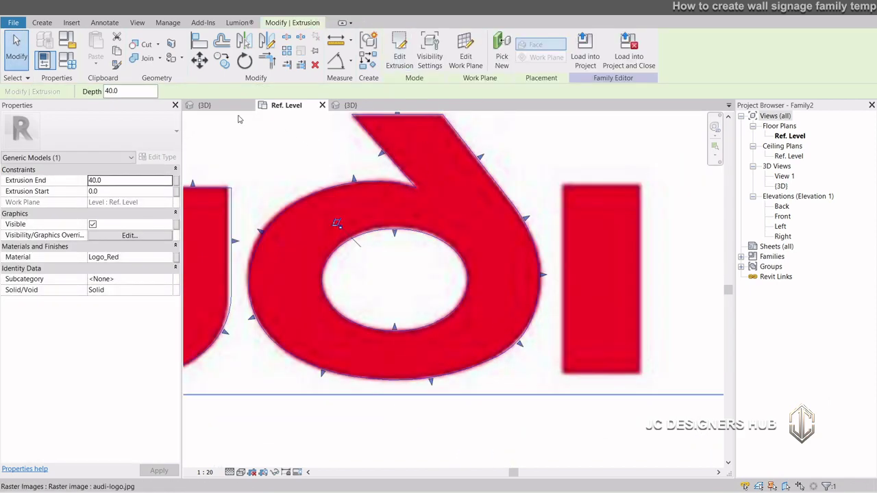
click(351, 105)
shift+middle_drag(519, 276, 397, 147)
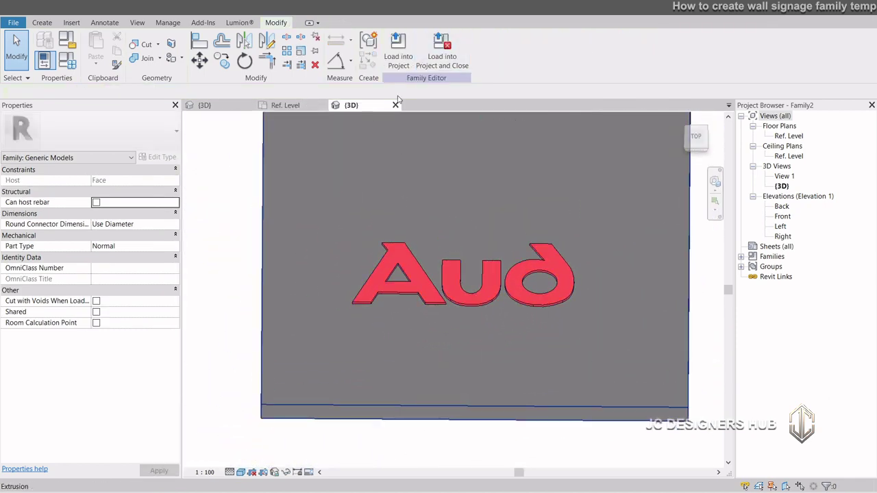
Reopen the extrusion sketch in the Ref. Level view and draw a rectangle about 260 mm tall over the letter i.
click(285, 105)
double_click(317, 200)
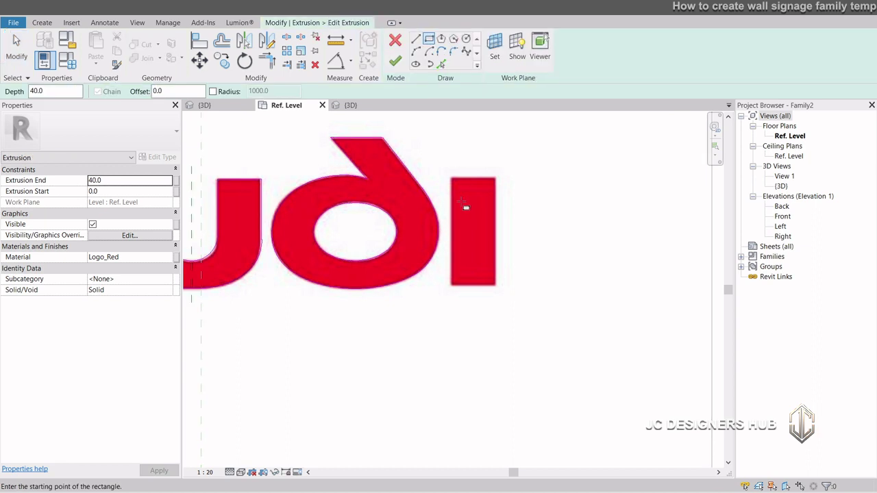
scroll(461, 204, up, 2)
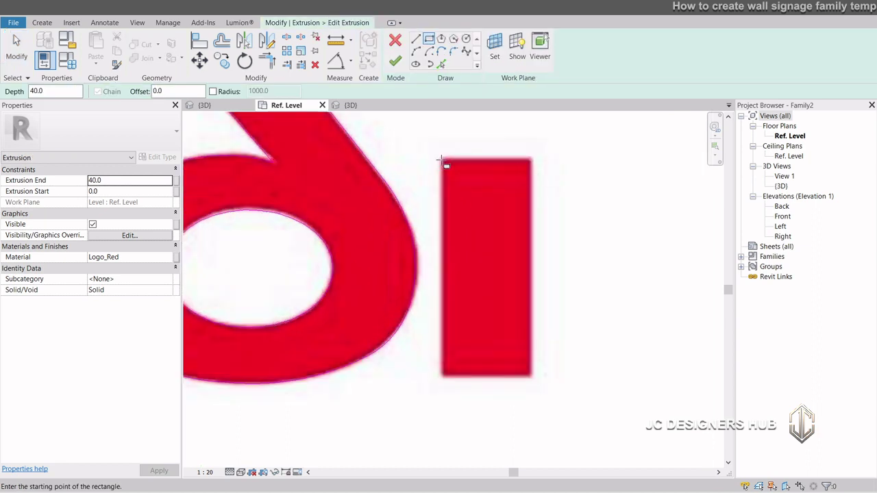
click(442, 160)
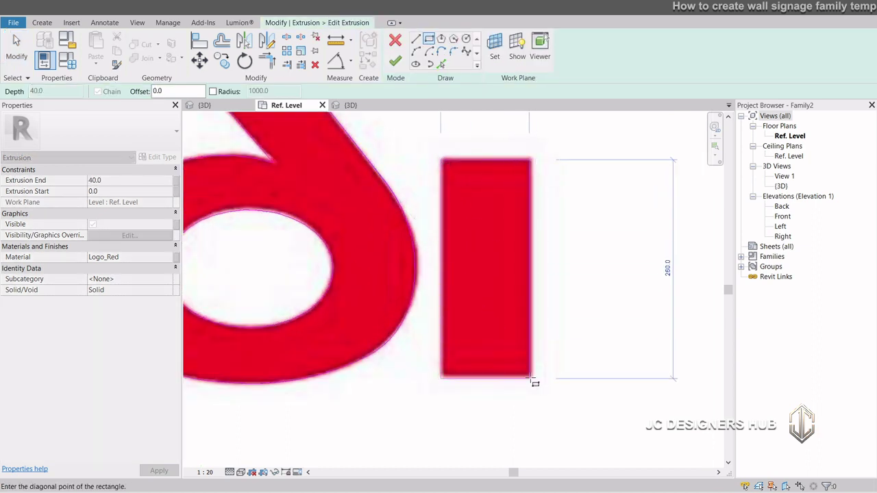
click(531, 379)
scroll(548, 390, down, 5)
key(Escape)
Align the i's bottom edge with the A's base line and its top edge with the U's top line.
scroll(494, 411, up, 2)
key(a)
key(l)
click(254, 333)
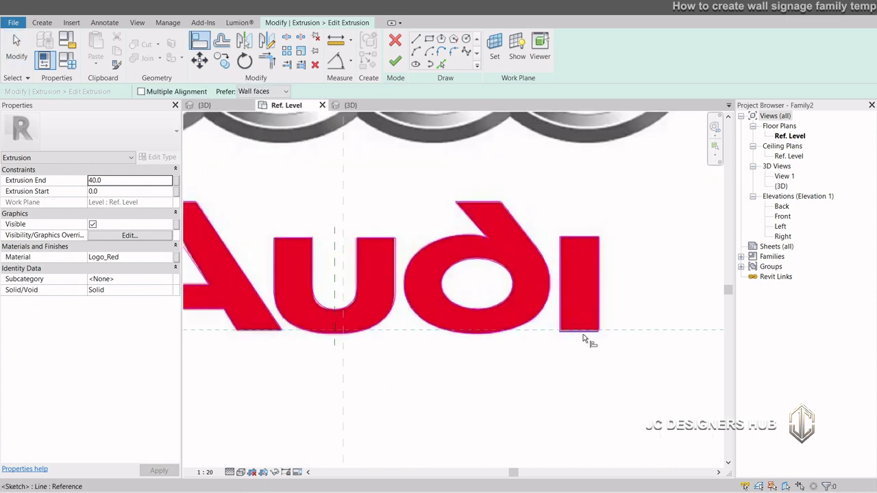
click(582, 332)
scroll(582, 331, down, 3)
scroll(425, 293, up, 2)
click(388, 261)
click(626, 261)
scroll(521, 263, down, 3)
key(Escape)
scroll(475, 288, up, 3)
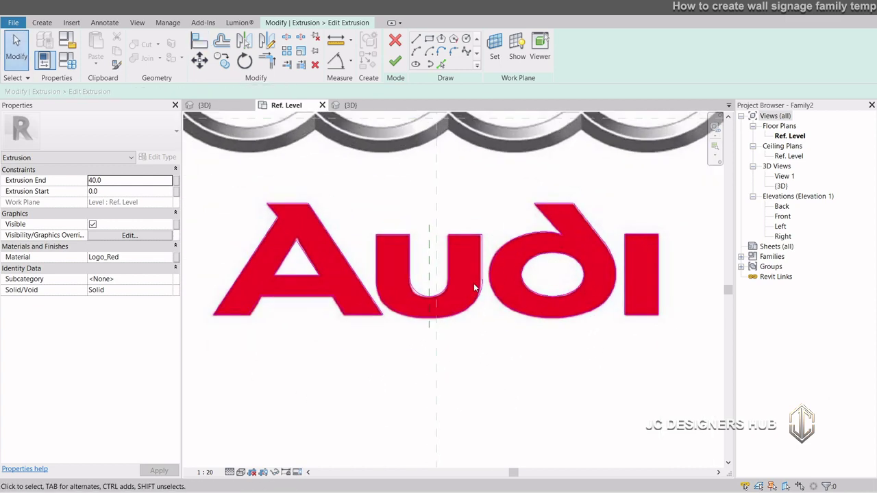
Finish the extrusion sketch containing all four Audi letters.
scroll(475, 288, down, 2)
scroll(582, 265, up, 4)
click(396, 61)
scroll(552, 246, down, 2)
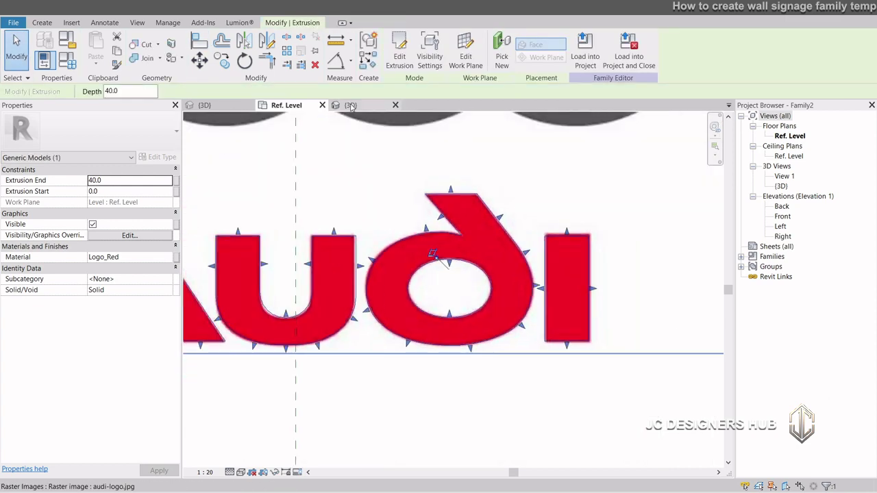
Inspect the four extruded Audi letters in the 3D view.
click(351, 105)
click(489, 352)
shift+middle_drag(489, 353, 439, 332)
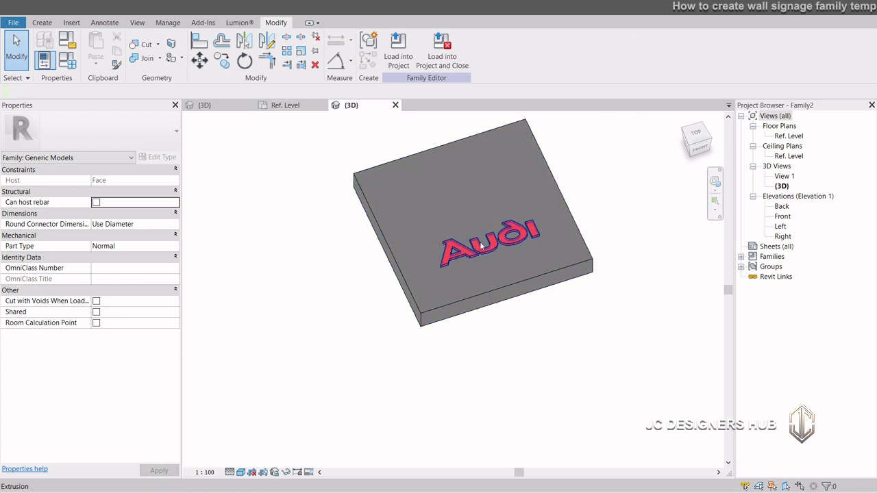
Reopen the letter extrusion's sketch in the Ref. Level view, check it against the logo image and finish it.
click(488, 245)
click(297, 107)
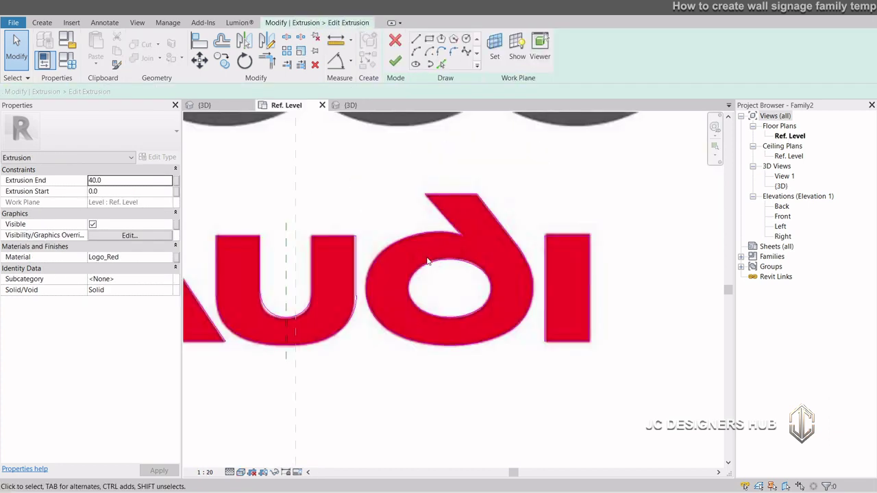
scroll(431, 269, down, 5)
scroll(347, 211, up, 2)
scroll(347, 211, up, 1)
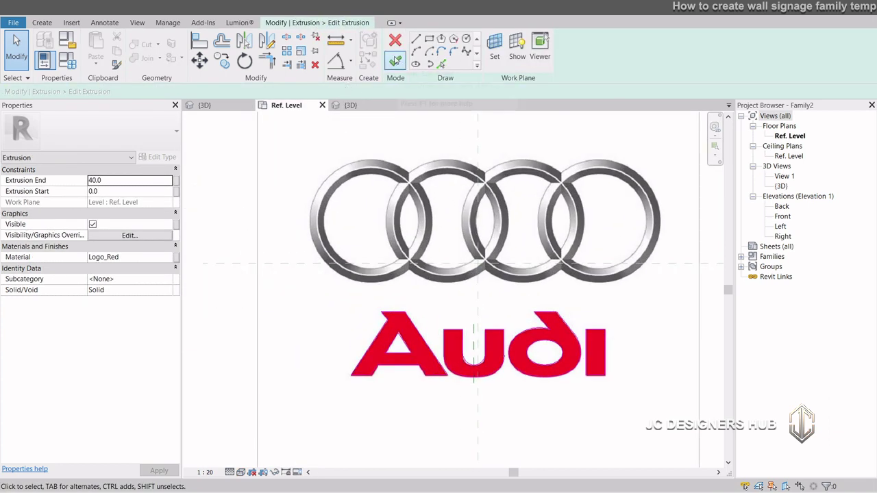
click(395, 63)
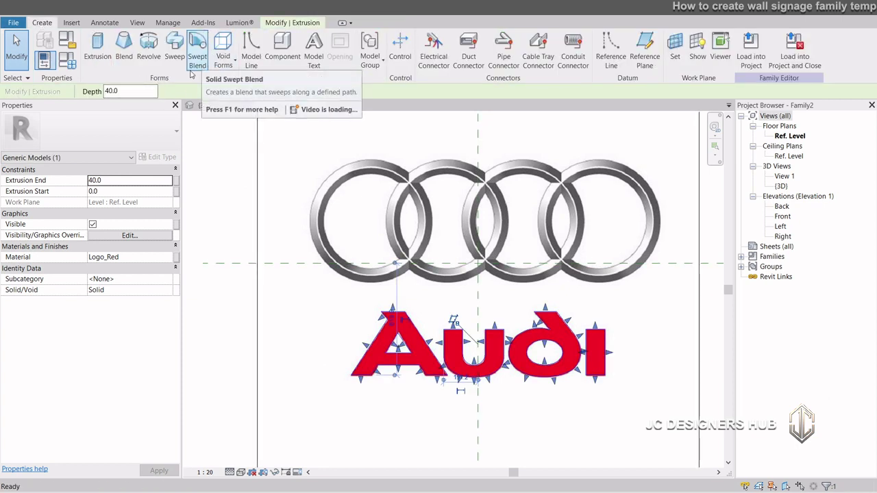
Start a sweep and sketch a circular path over the first ring of the logo image.
click(175, 56)
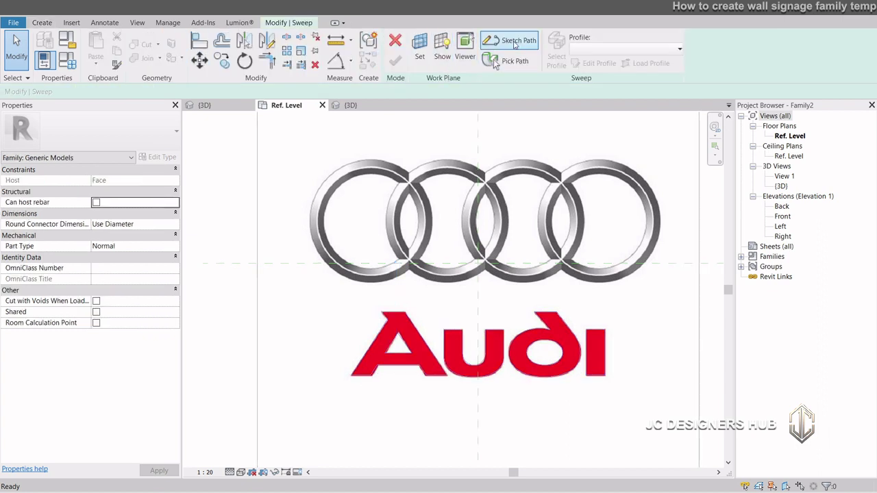
click(515, 42)
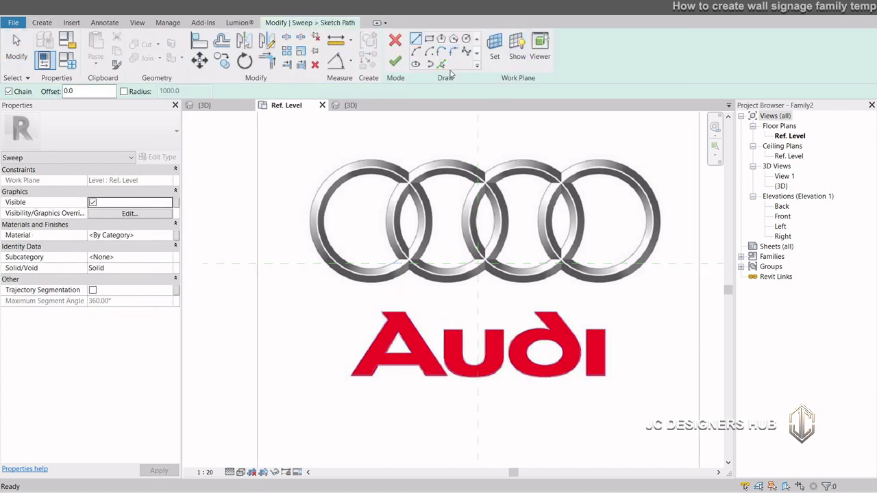
click(466, 39)
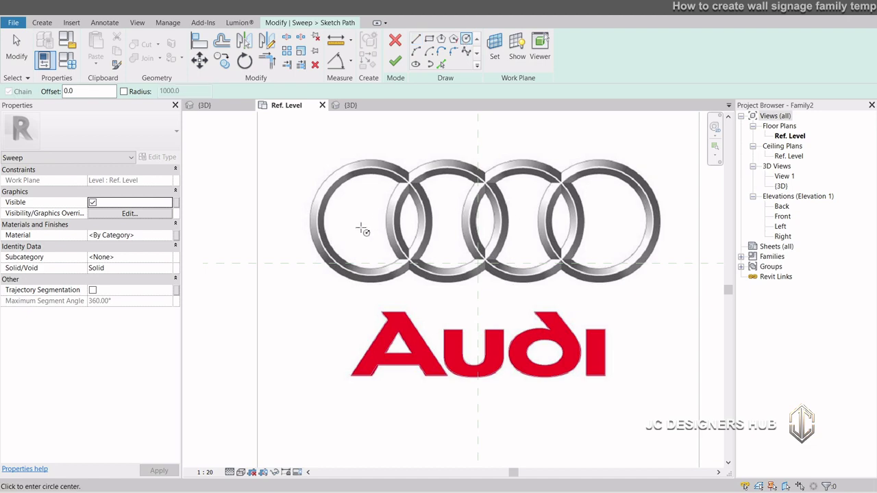
click(369, 220)
click(419, 254)
key(Escape)
Nudge and resize the circular path until it follows the light line in the middle of the first ring.
scroll(438, 245, up, 3)
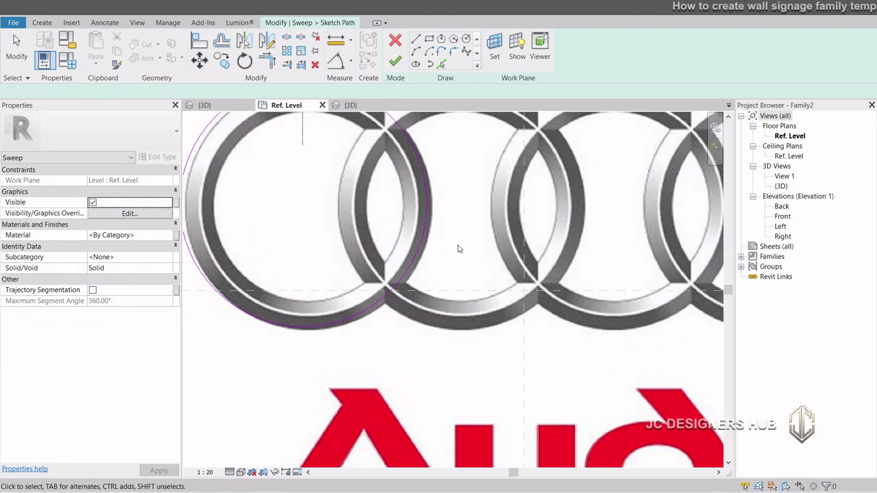
click(427, 244)
key(Right)
key(Right)
scroll(459, 262, down, 1)
key(Down)
scroll(258, 212, up, 1)
drag(252, 214, 265, 214)
scroll(364, 307, down, 3)
click(433, 253)
scroll(433, 253, down, 3)
scroll(341, 243, up, 1)
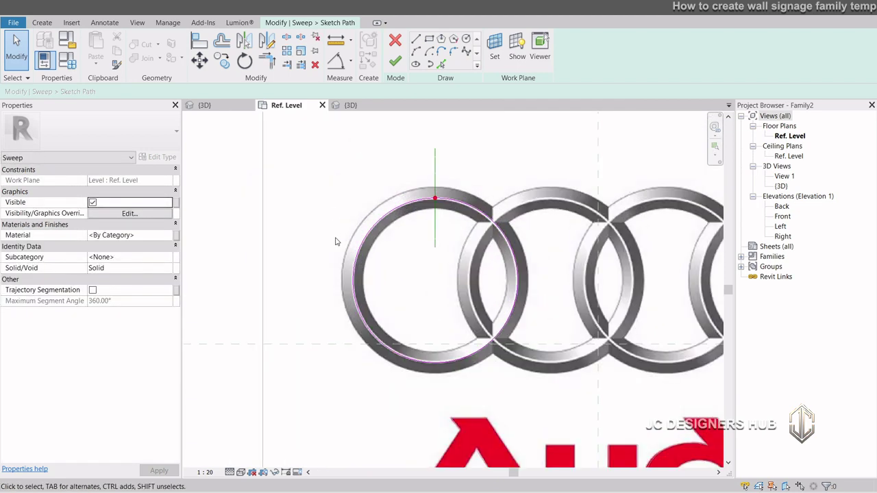
Check the circular path in the 3D view and finish the path sketch.
click(350, 104)
shift+middle_drag(387, 237, 403, 223)
scroll(399, 205, up, 2)
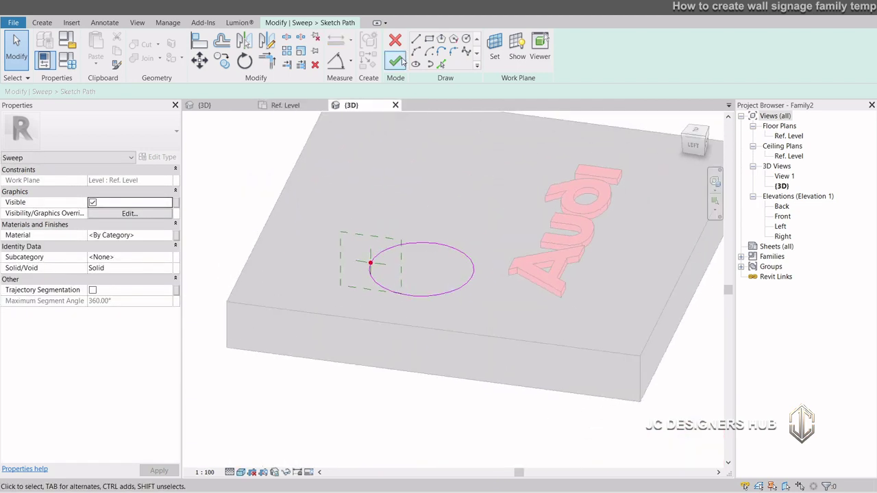
click(395, 61)
Measure the first ring's band width in the Ref. Level view.
click(286, 106)
click(136, 12)
scroll(440, 223, up, 2)
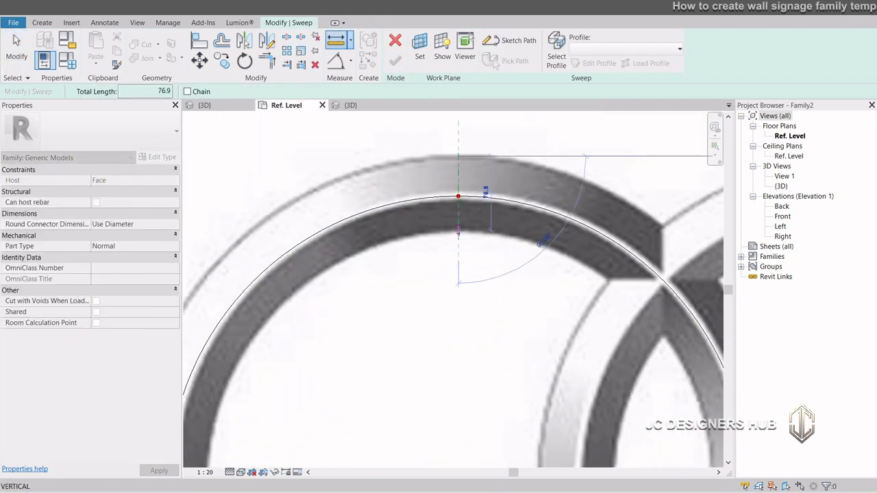
key(Escape)
key(Escape)
Edit the sweep profile in the 3D view and draw a rectangle about 45 mm wide beside the path point.
click(350, 105)
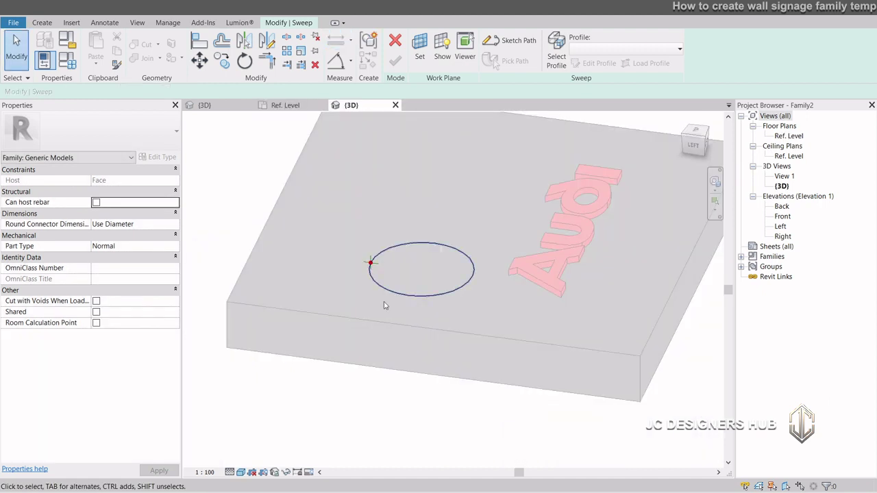
shift+middle_drag(365, 331, 402, 179)
scroll(402, 179, up, 1)
click(553, 57)
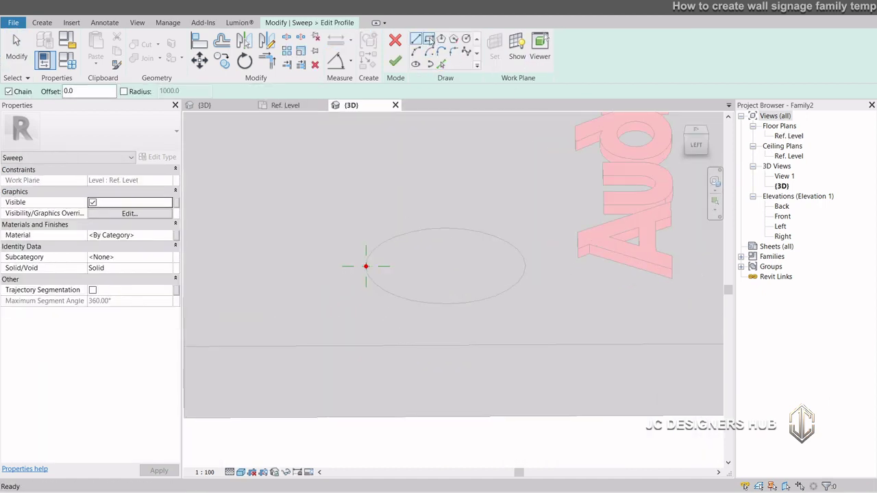
click(429, 40)
scroll(367, 276, up, 4)
click(325, 272)
click(358, 307)
key(Escape)
key(Escape)
scroll(349, 320, up, 2)
Size the profile rectangle to 80 mm by 80 mm.
click(338, 302)
click(280, 277)
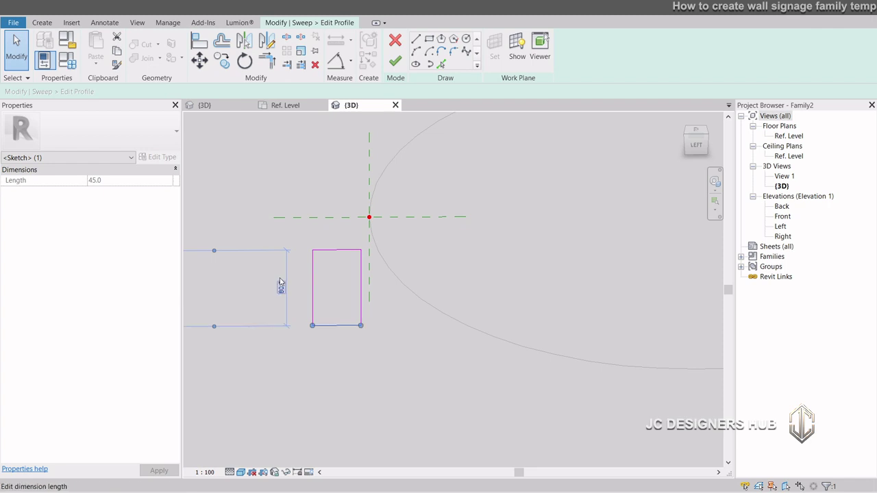
text(80)
key(Return)
click(366, 339)
scroll(294, 224, up, 1)
Move the whole profile rectangle so the midpoint of its top edge sits on the path point.
drag(282, 238, 458, 381)
click(199, 60)
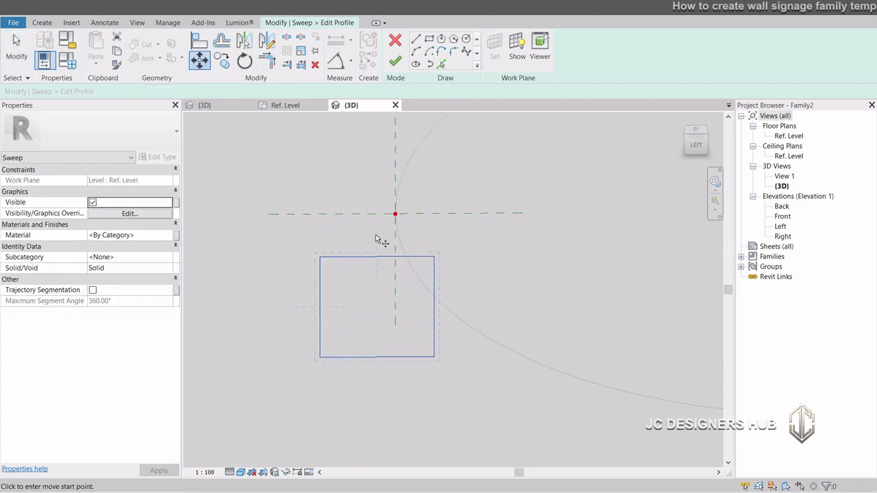
click(376, 257)
scroll(395, 229, up, 1)
click(395, 207)
scroll(395, 208, down, 2)
shift+middle_drag(431, 274, 447, 249)
Draw two sloped lines from the path point to the rectangle's two lower corners.
click(416, 39)
click(396, 207)
click(347, 302)
key(Escape)
click(396, 207)
click(445, 303)
key(Escape)
key(Escape)
Delete the rectangle's top edge and two vertical sides to leave a triangular profile, and finish the sweep.
click(445, 255)
key(Delete)
click(425, 208)
key(Delete)
click(347, 254)
key(Delete)
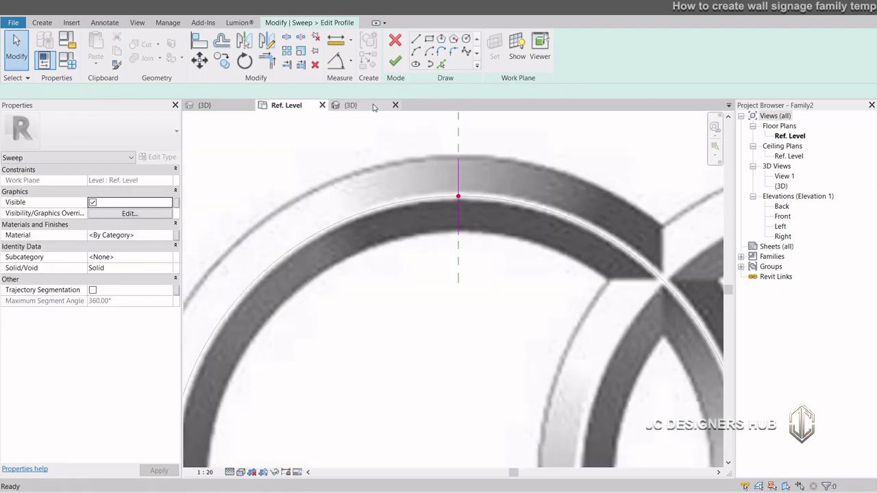
click(395, 61)
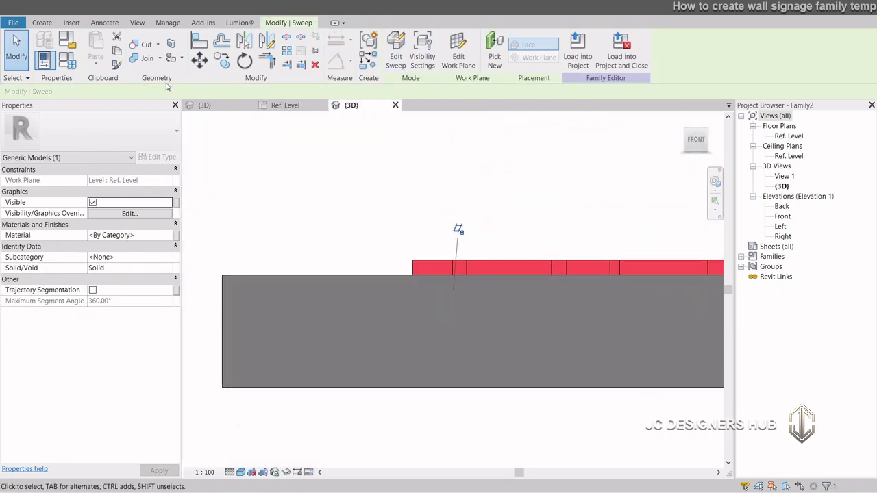
Move the ring sweep up 80 mm so it sits on the host face.
click(207, 61)
click(361, 275)
text(80)
key(Return)
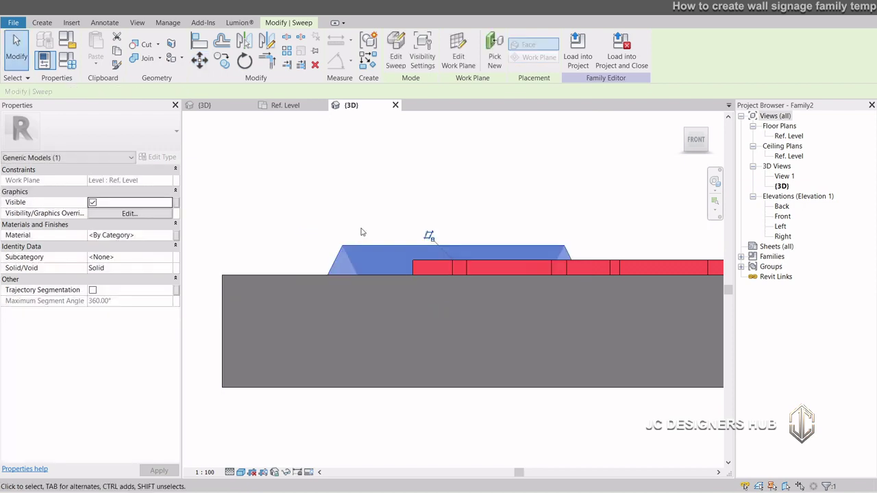
shift+middle_drag(361, 227, 445, 303)
scroll(439, 296, down, 4)
key(Escape)
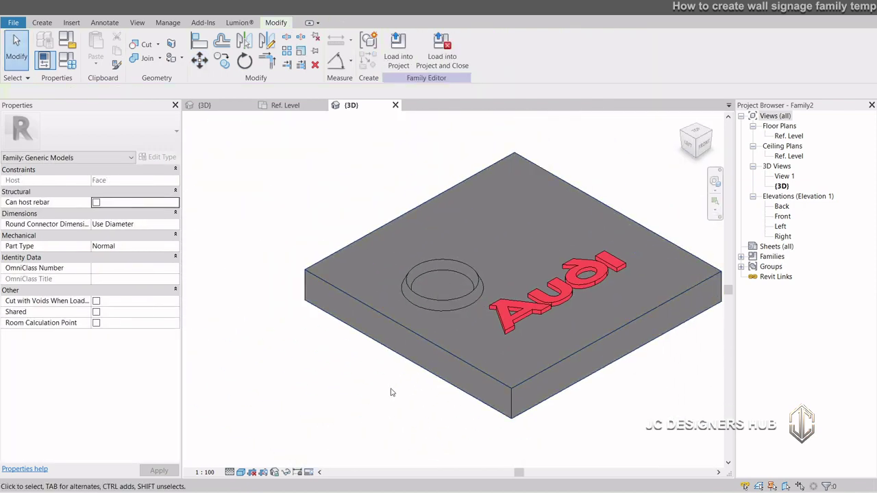
shift+middle_drag(390, 388, 601, 318)
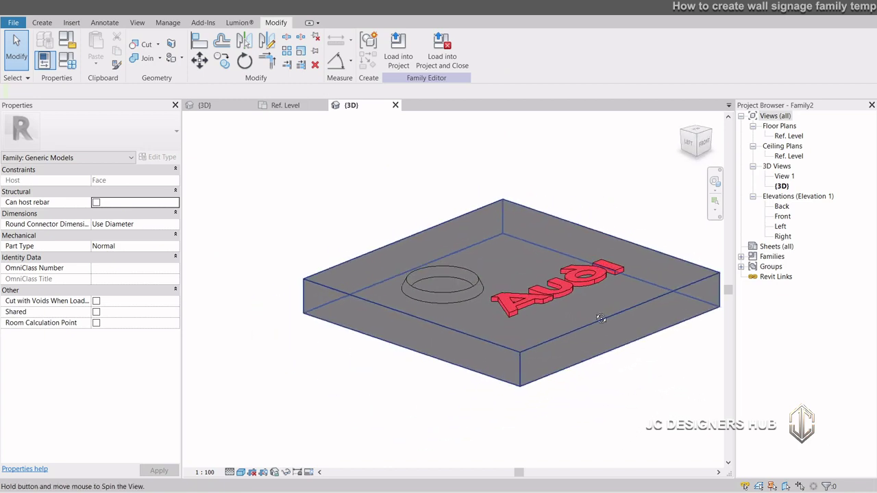
Duplicate the Logo_Red material for the ring sweep and name the copy Logo_Silver.
click(451, 289)
click(127, 236)
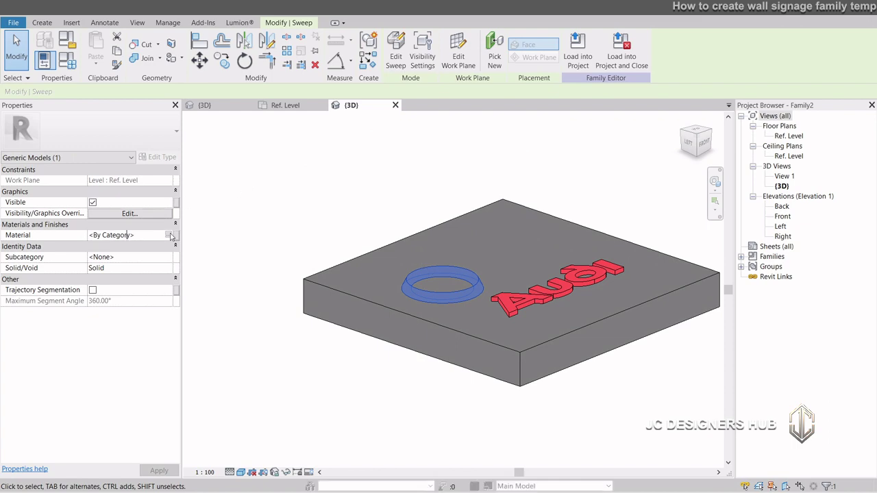
click(170, 235)
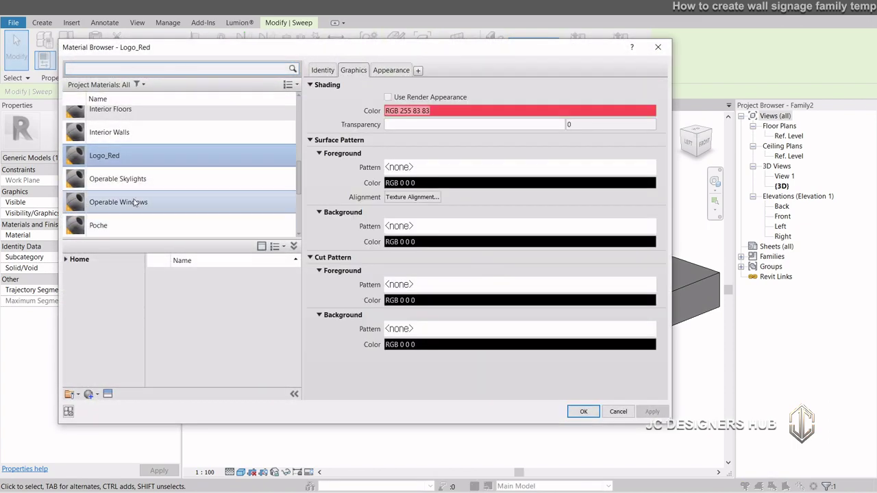
right_click(126, 157)
click(157, 172)
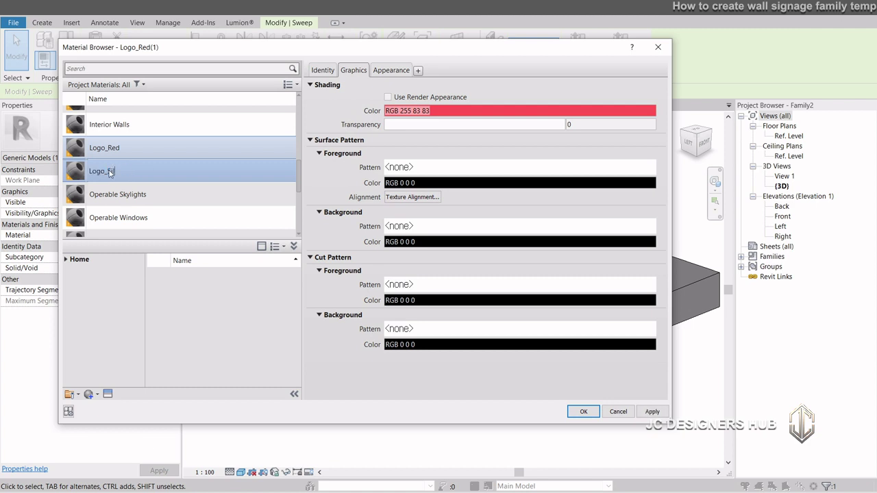
Set Logo_Silver's shading color to RGB 255 255 255 and reopen the color selection.
click(446, 112)
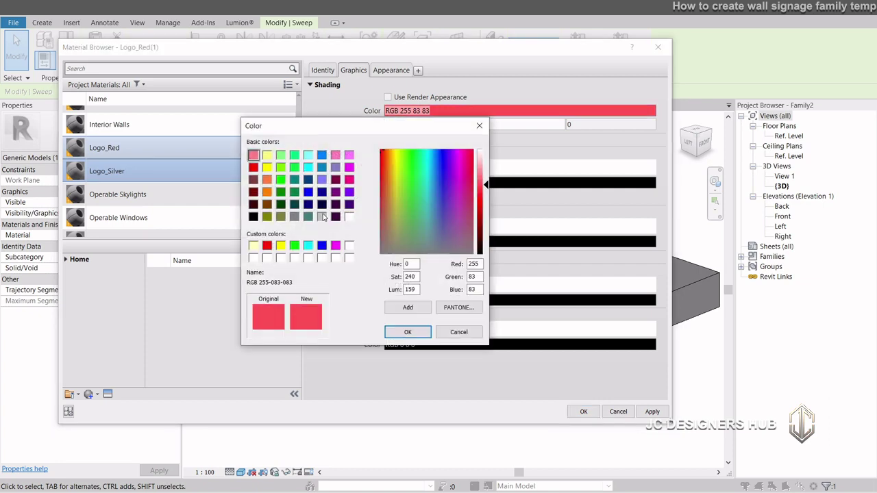
click(407, 332)
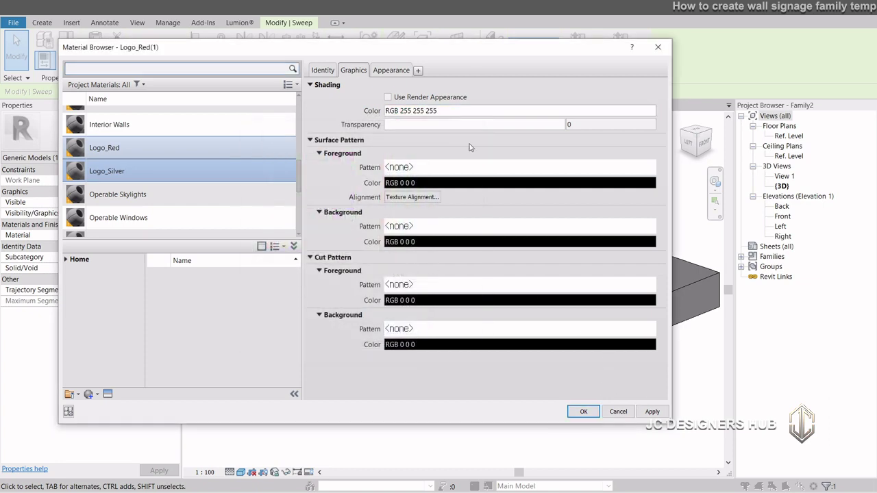
click(439, 111)
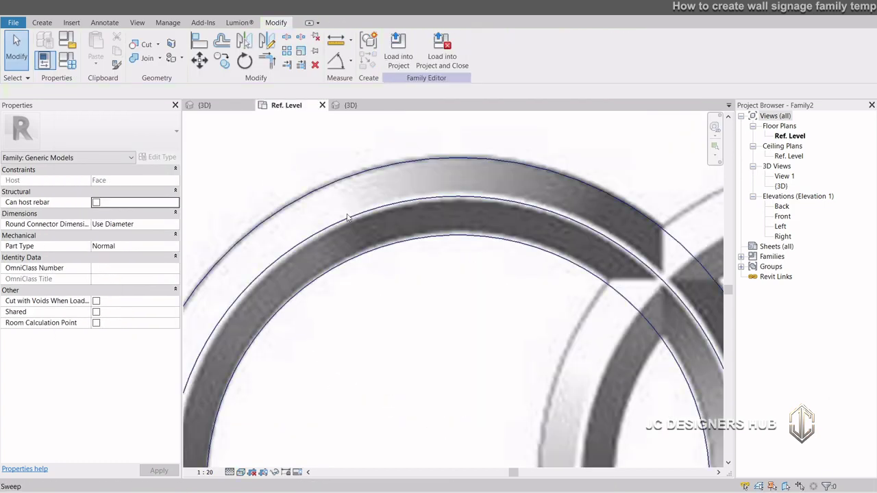
Copy the first ring sweep in the Ref. Level view onto the second ring of the logo image.
scroll(348, 218, down, 5)
click(289, 276)
key(c)
key(o)
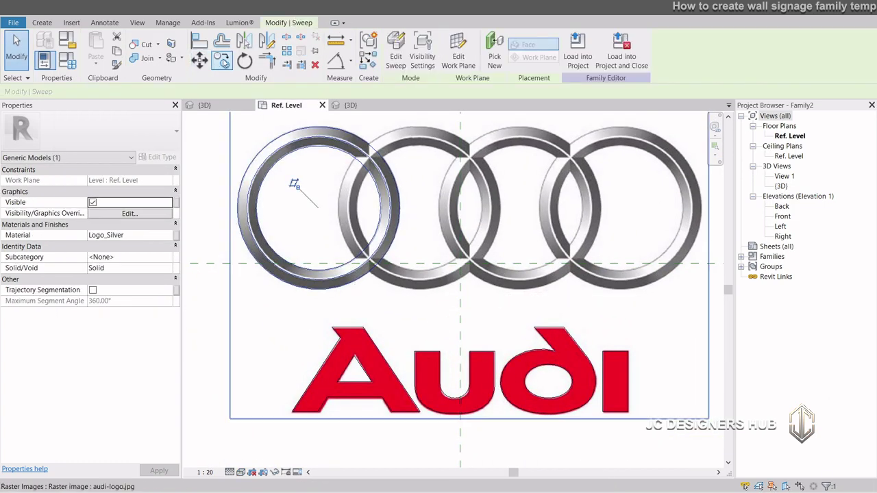
click(237, 208)
click(339, 208)
scroll(455, 197, up, 1)
scroll(340, 173, up, 2)
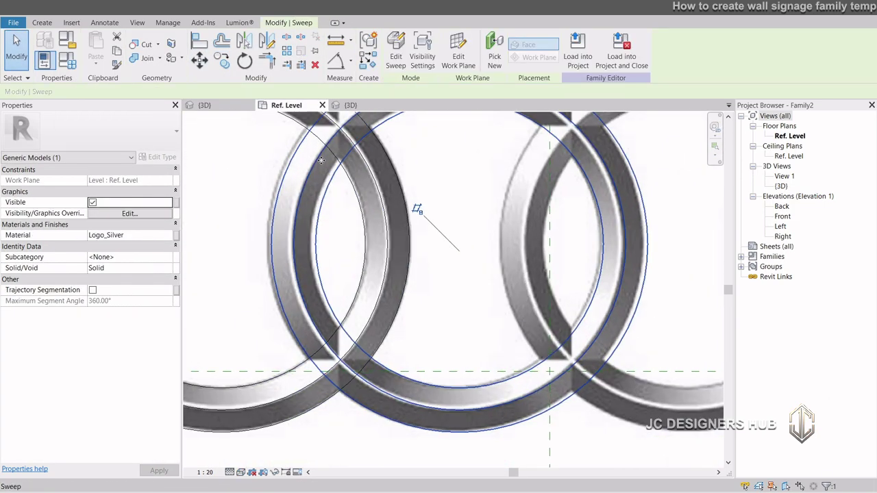
scroll(332, 230, down, 4)
Copy the second ring sweep by two ring spacings onto the fourth ring of the logo image.
click(221, 60)
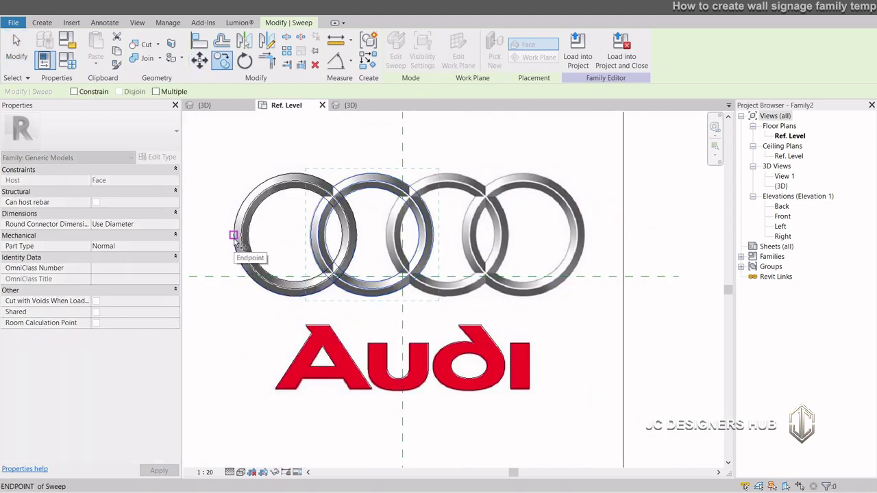
click(234, 237)
scroll(389, 258, up, 3)
scroll(388, 252, down, 2)
click(385, 237)
key(Escape)
key(Escape)
middle_drag(595, 213, 532, 222)
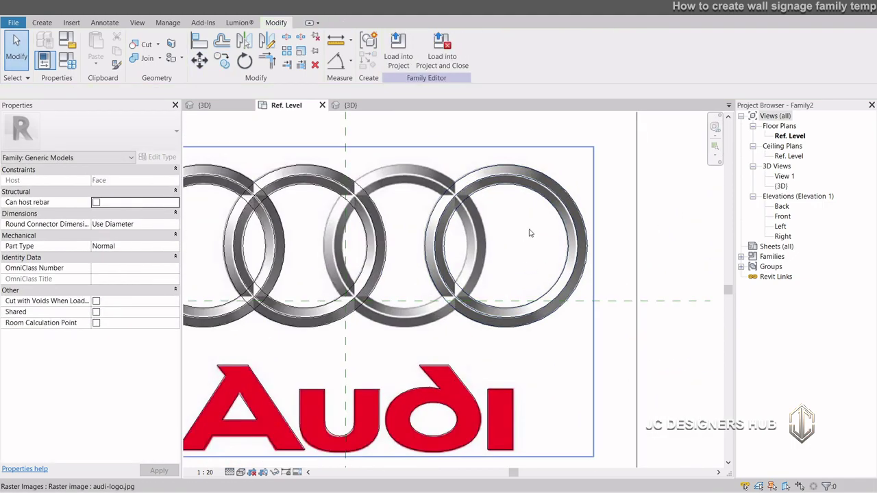
Copy the second ring sweep by one ring spacing onto the third ring of the logo image.
scroll(536, 216, down, 3)
click(351, 259)
click(221, 60)
click(335, 235)
scroll(379, 237, up, 2)
click(410, 235)
key(Escape)
key(Escape)
scroll(426, 249, up, 2)
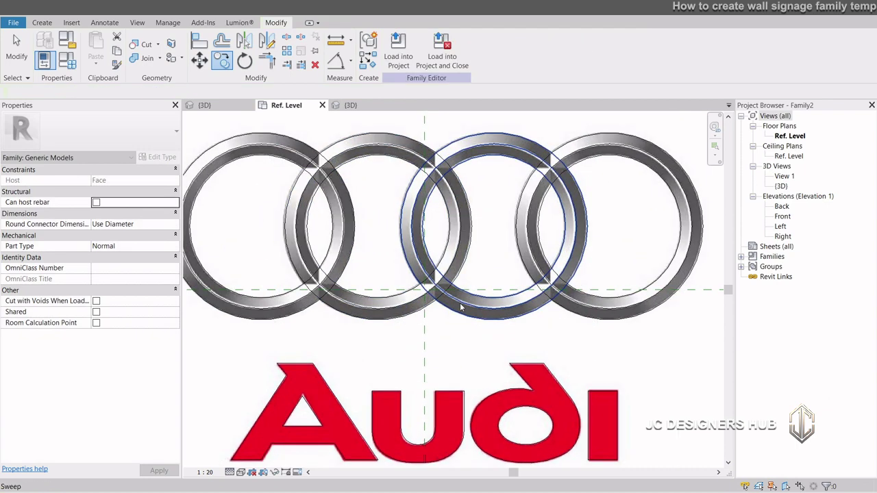
Inspect the four silver rings and red letters in the 3D view from several angles.
click(351, 106)
shift+middle_drag(466, 356, 480, 178)
scroll(505, 388, down, 2)
click(282, 105)
click(351, 107)
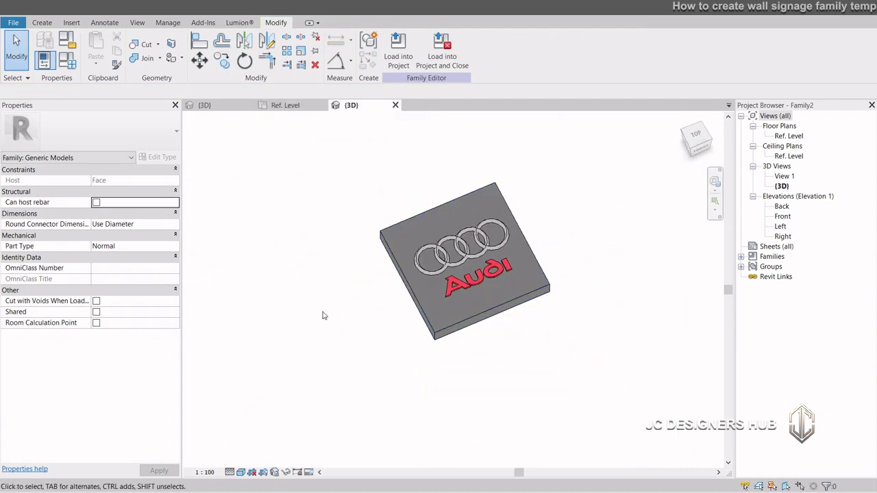
shift+middle_drag(365, 197, 617, 239)
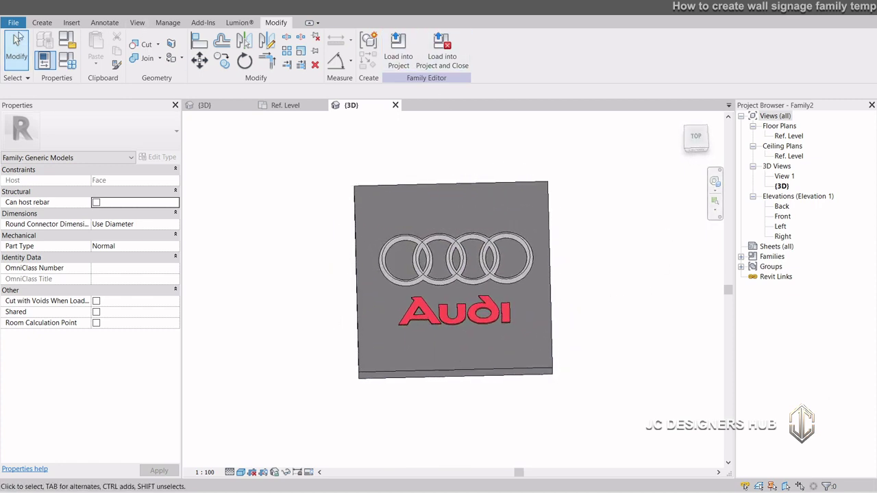
Save the family as Audi Logo in the Downloads folder, accepting the file save options.
click(14, 24)
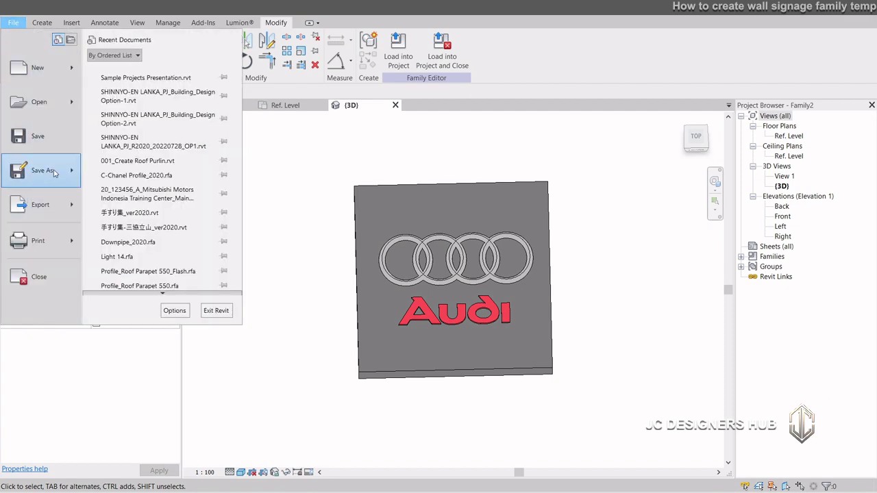
mouse_move(54, 174)
click(134, 154)
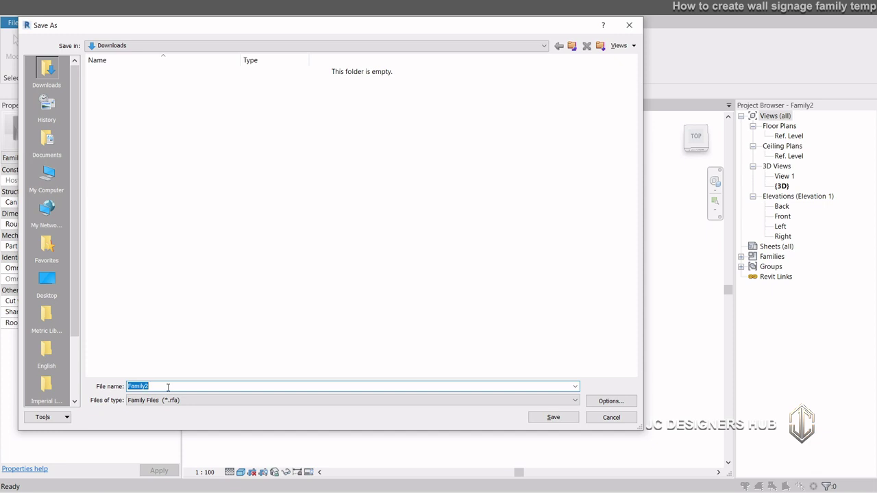
text(Audi Logo)
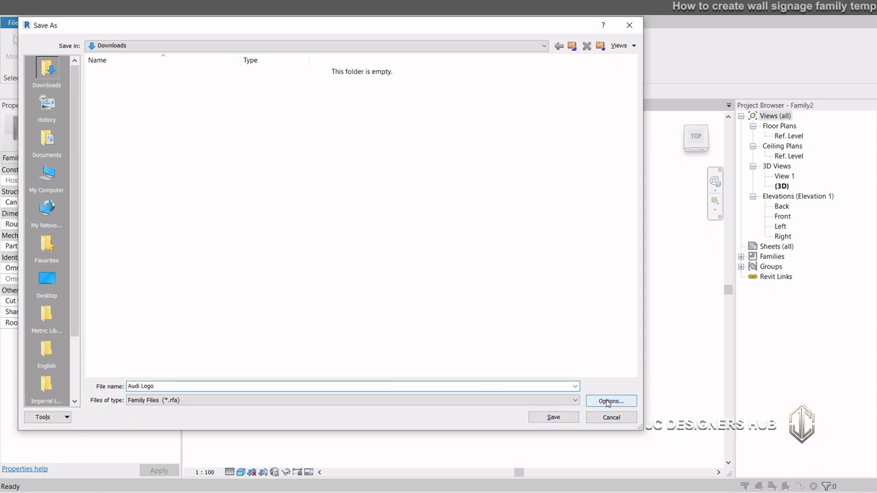
click(607, 401)
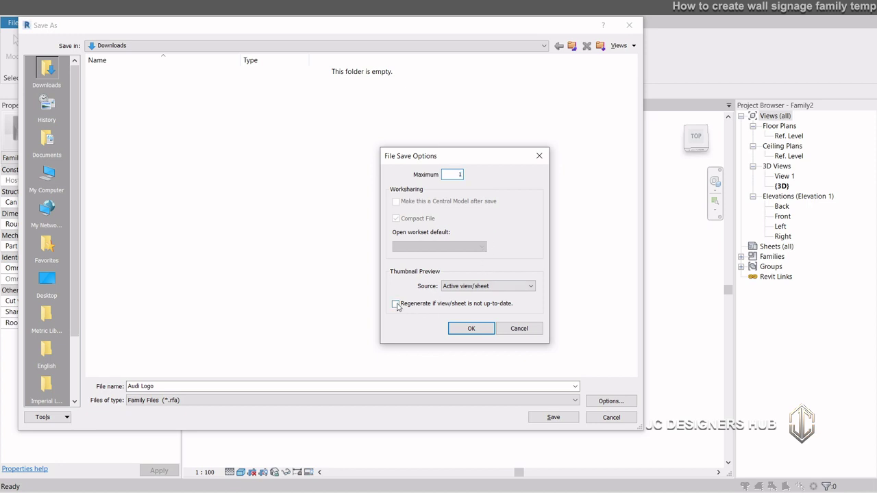
click(470, 329)
click(552, 418)
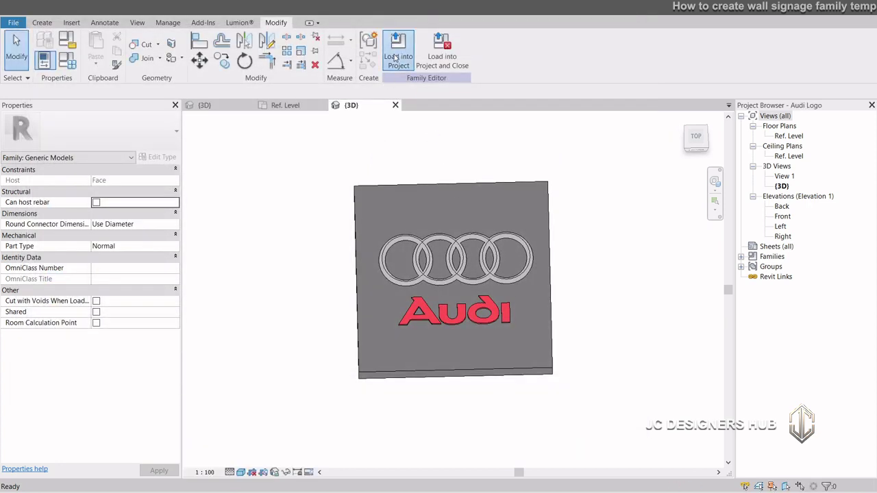
Load the Audi Logo family into the project and place one instance on the upper exterior wall face above the lower roof.
click(398, 58)
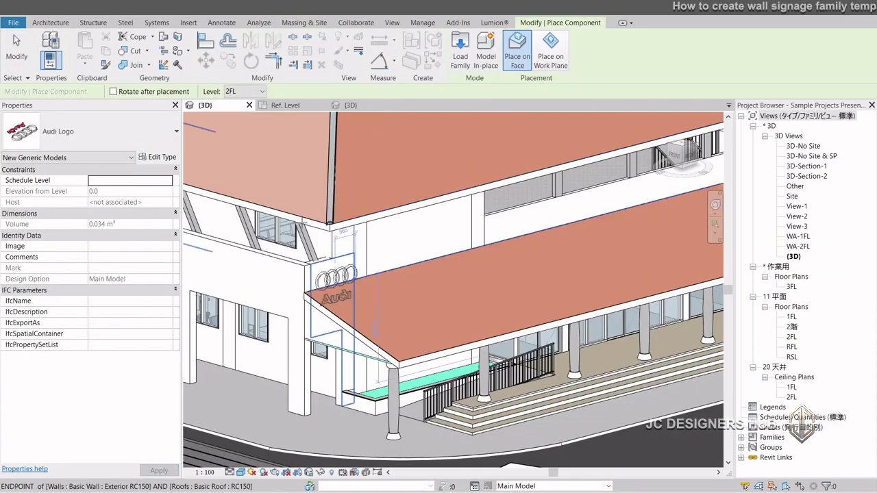
scroll(335, 281, down, 3)
scroll(356, 219, up, 8)
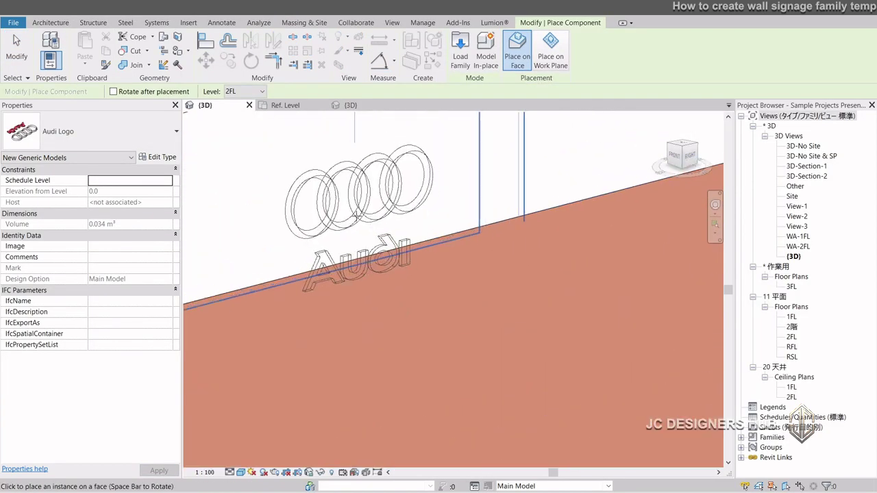
scroll(356, 205, down, 1)
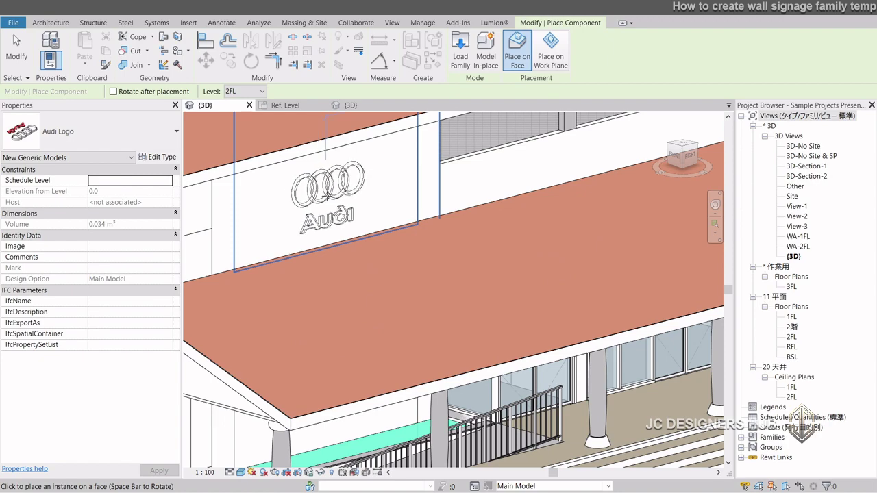
click(428, 167)
scroll(425, 164, down, 1)
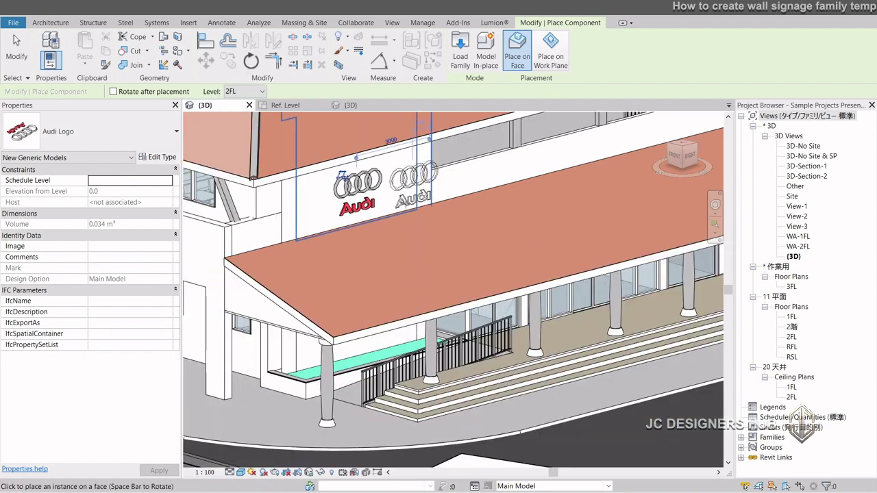
key(Escape)
key(Escape)
Raise the placed Audi Logo on its wall to an elevation of 1351.4 from level 2FL, working in the Right 3D orientation.
click(382, 193)
shift+middle_drag(483, 272, 432, 288)
scroll(389, 231, down, 1)
key(Escape)
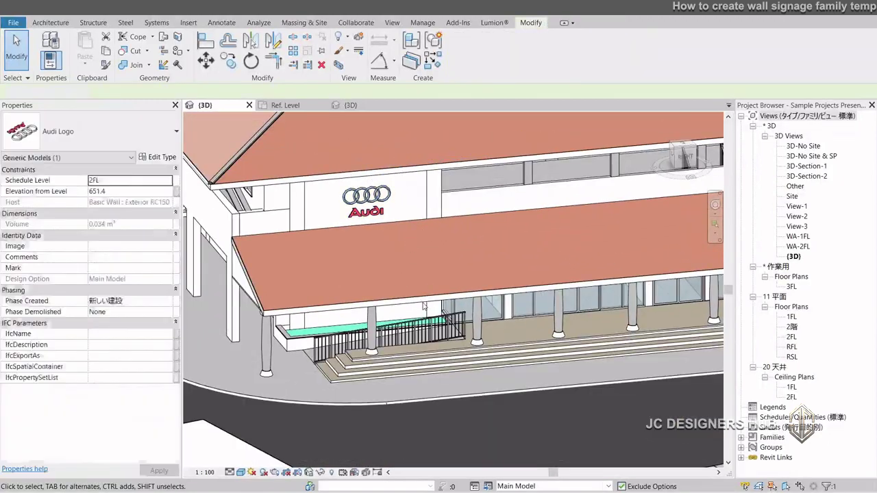
shift+middle_drag(390, 233, 390, 271)
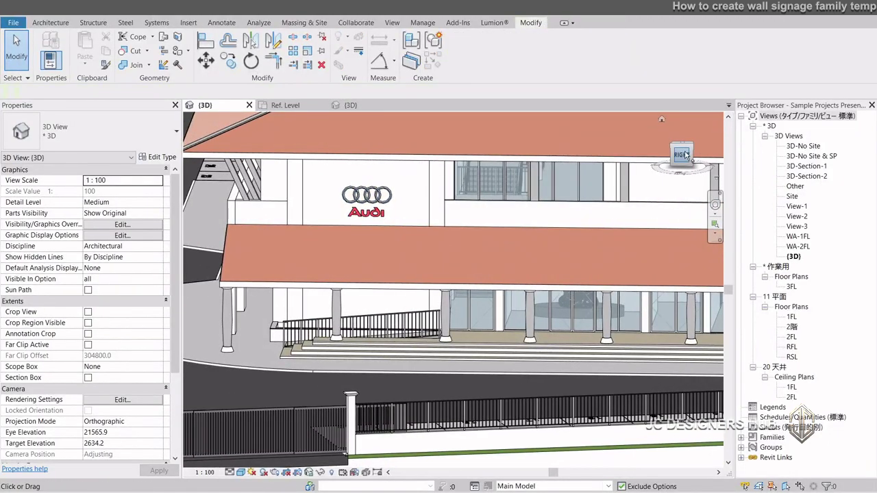
click(686, 154)
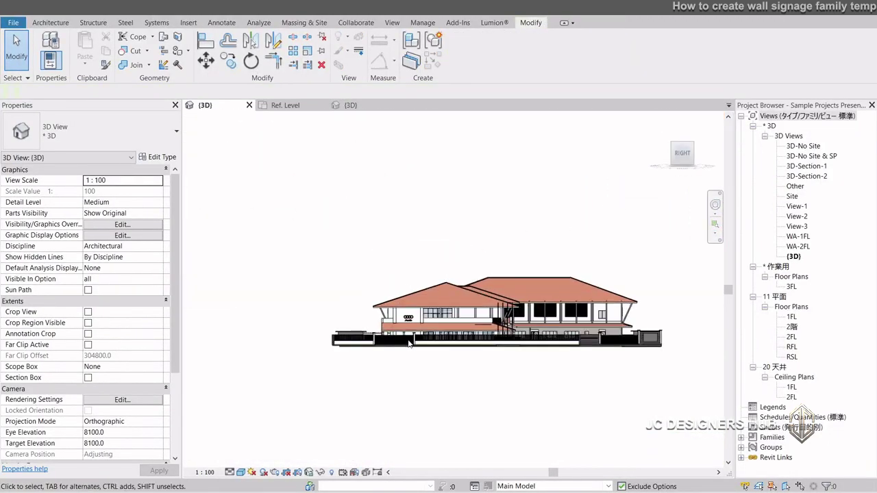
scroll(398, 317, up, 5)
click(420, 292)
key(Up)
key(Up)
key(Up)
key(Up)
key(Up)
key(Up)
key(Up)
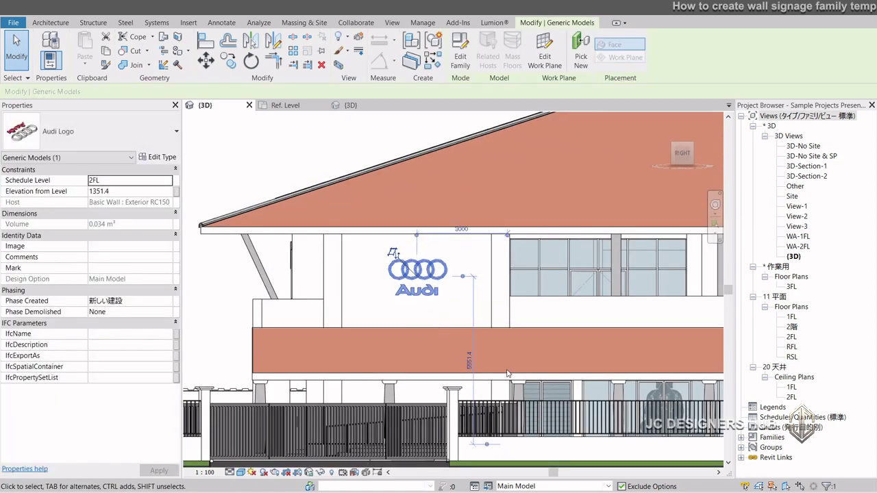
Nudge the Audi Logo 100 mm toward the windows, to 2900 mm from the wall's edge, and review it on the building.
key(Right)
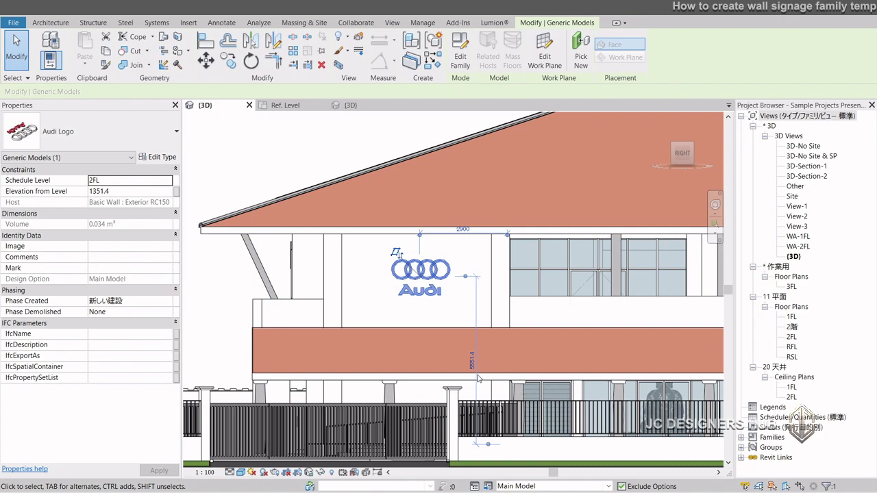
click(495, 315)
scroll(442, 213, down, 3)
shift+middle_drag(469, 334, 617, 358)
scroll(370, 210, down, 3)
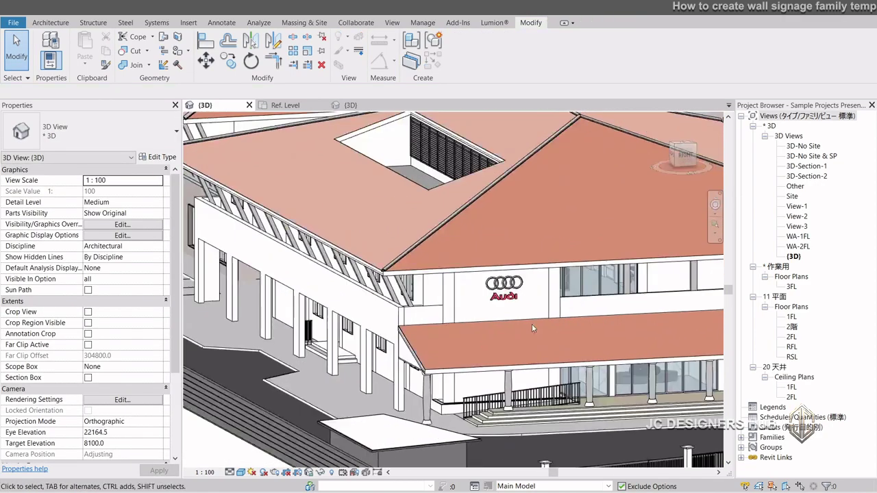